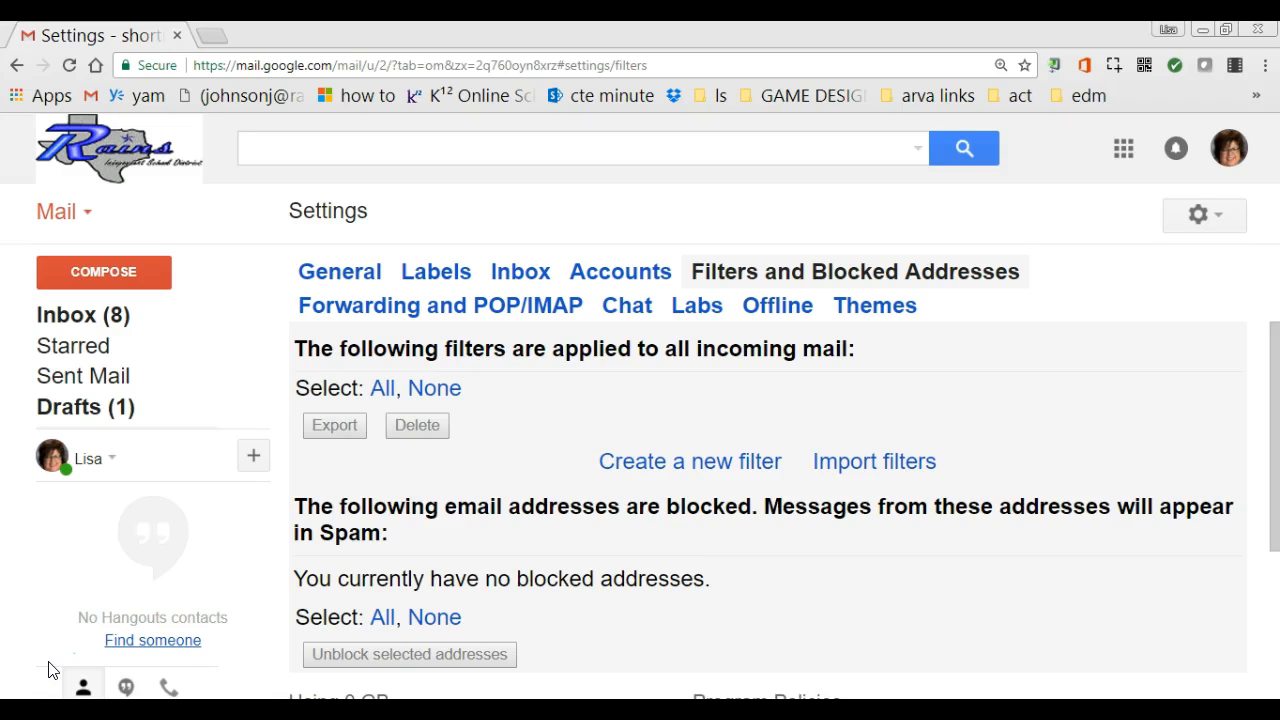
Start a new filter with the colleague's suggested address as the From sender.
left_click(640, 462)
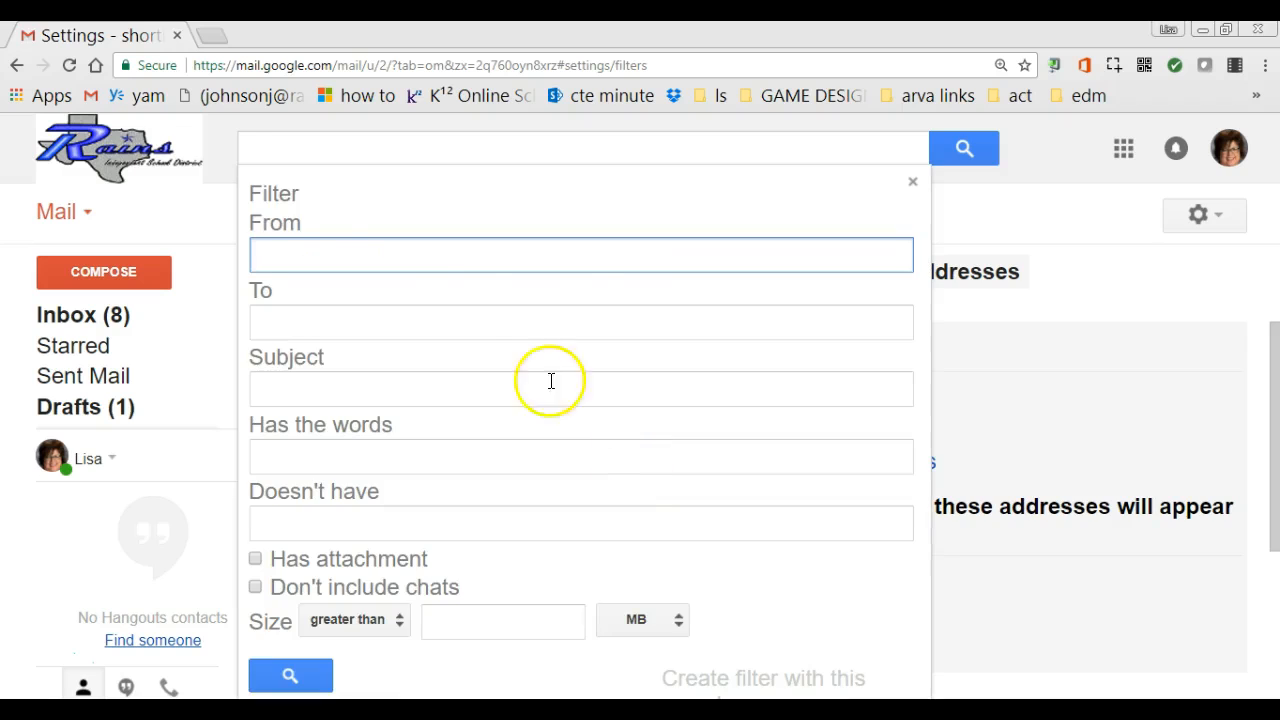
type("j")
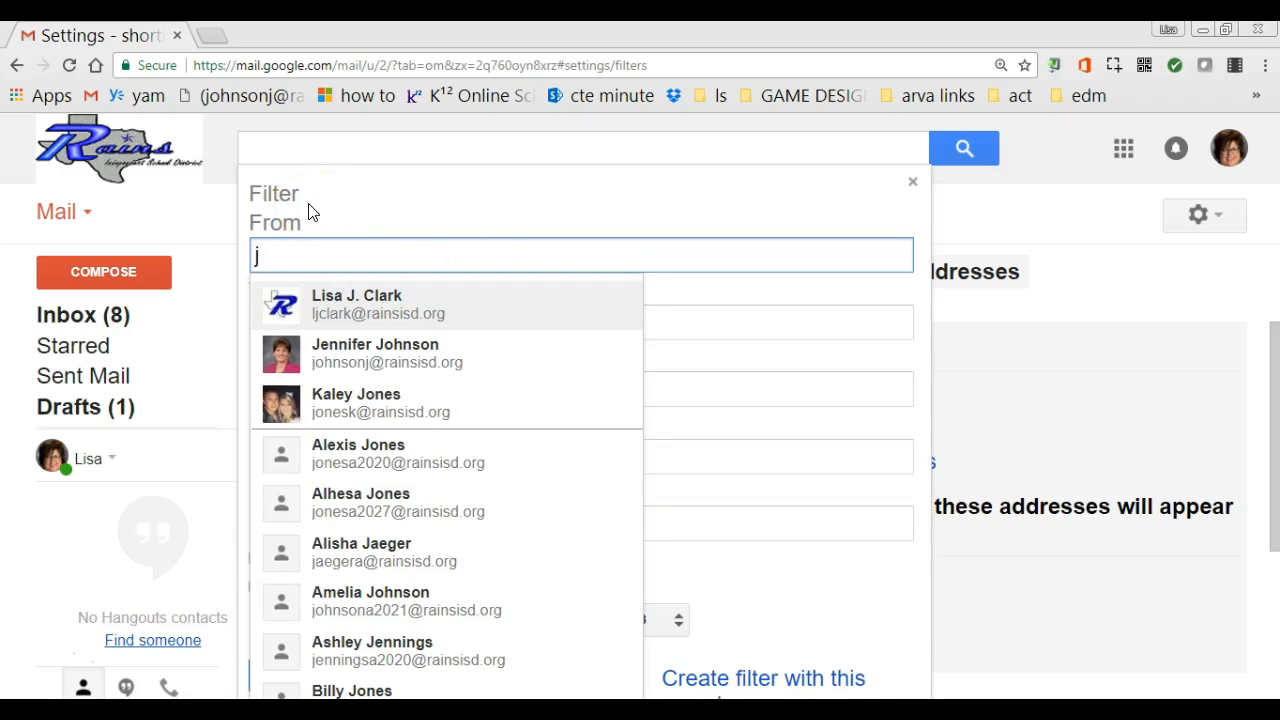
left_click(449, 357)
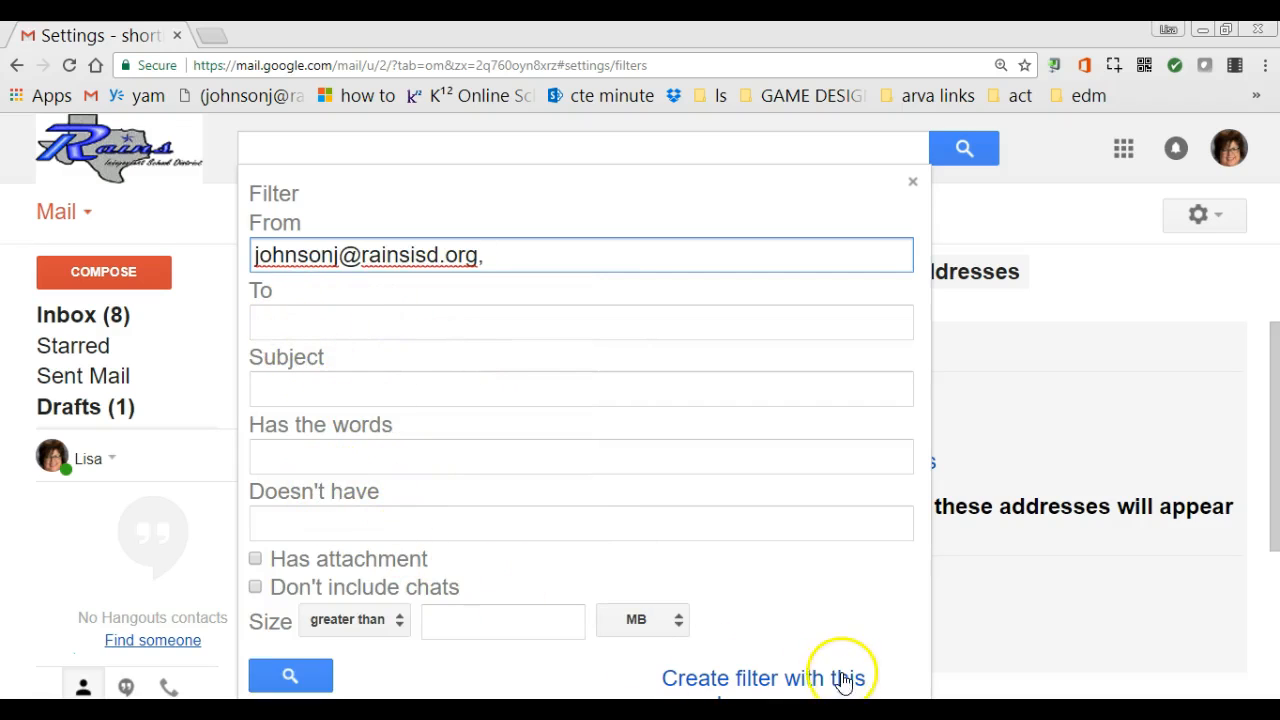
left_click(779, 682)
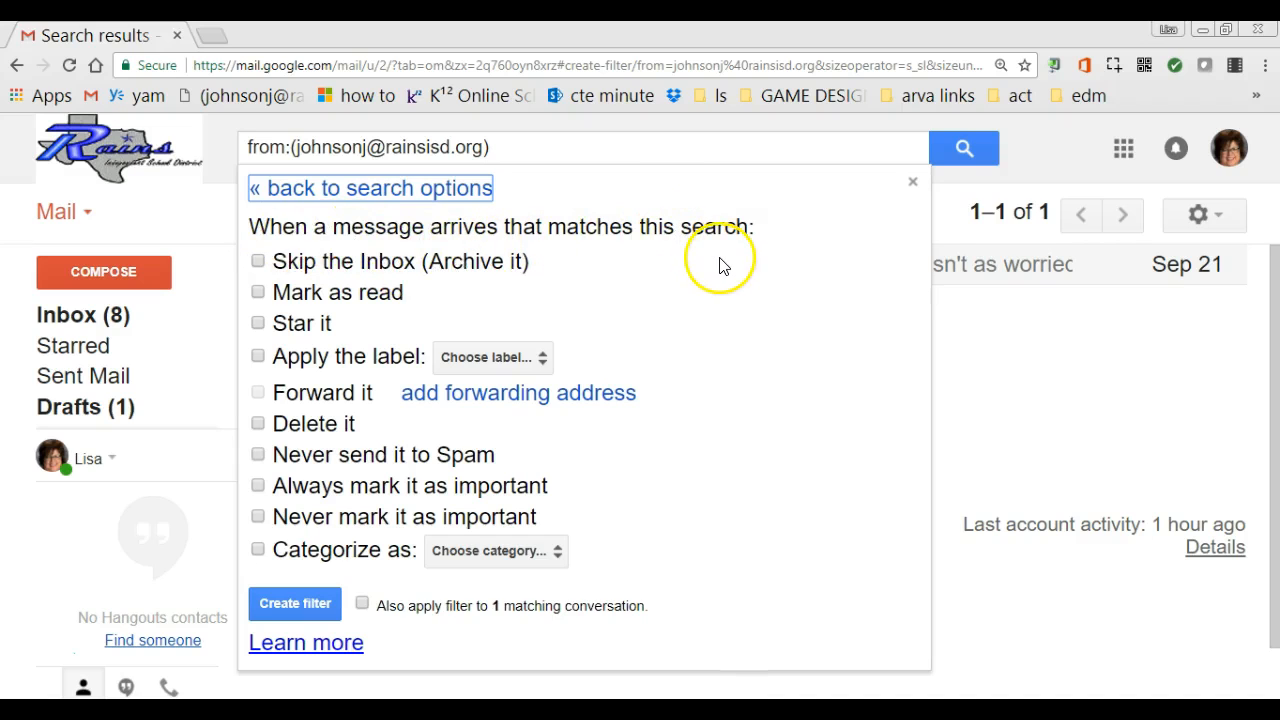
Make the filter apply a new label named after the sender, nested under 1718.
left_click(263, 357)
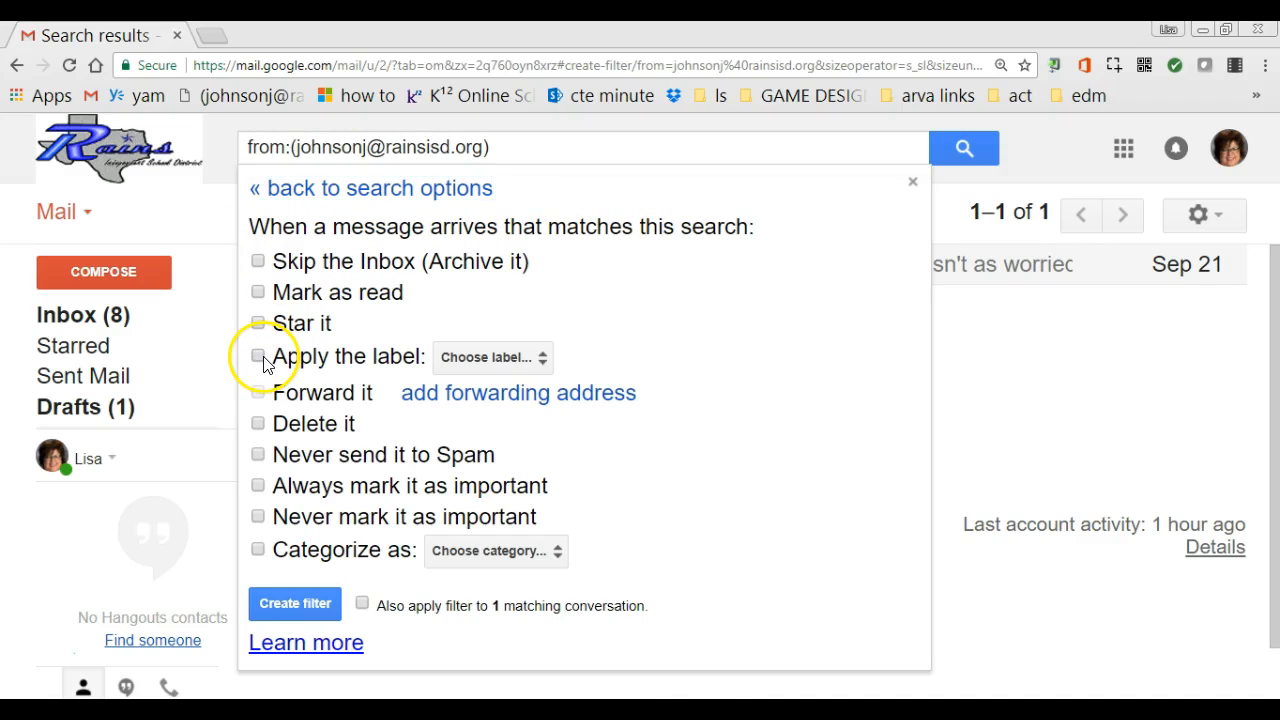
left_click(540, 359)
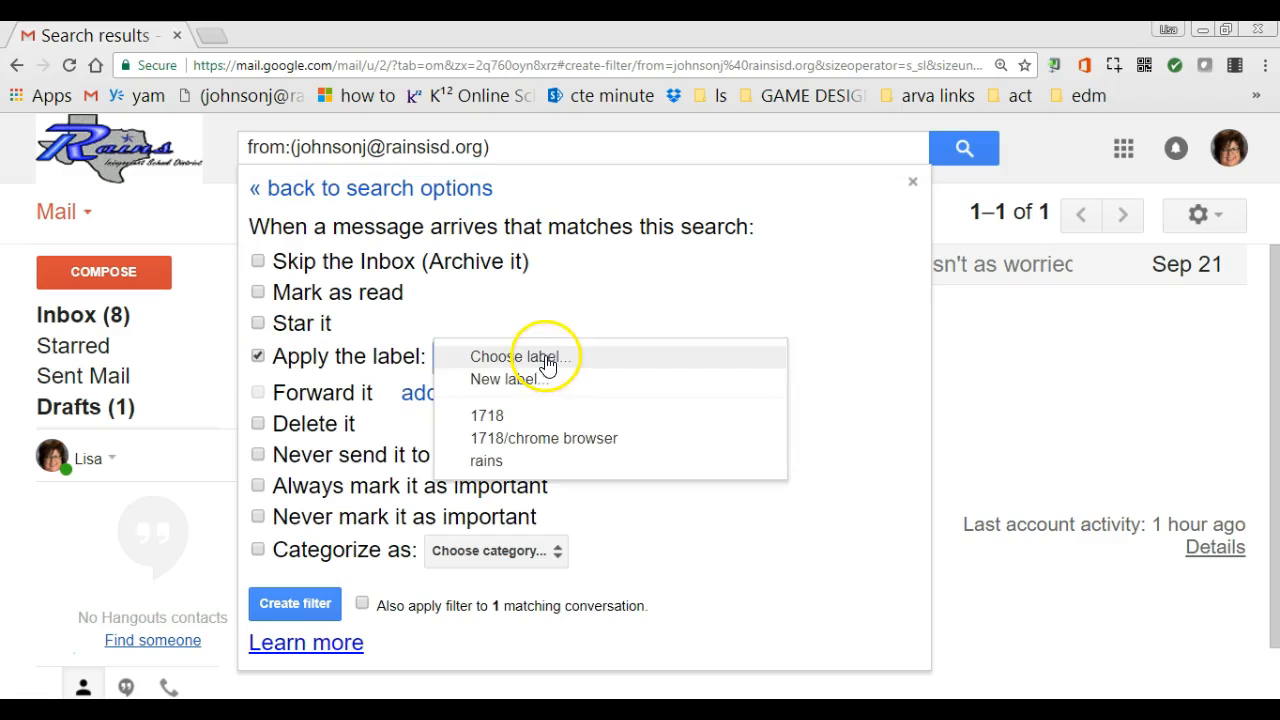
left_click(515, 380)
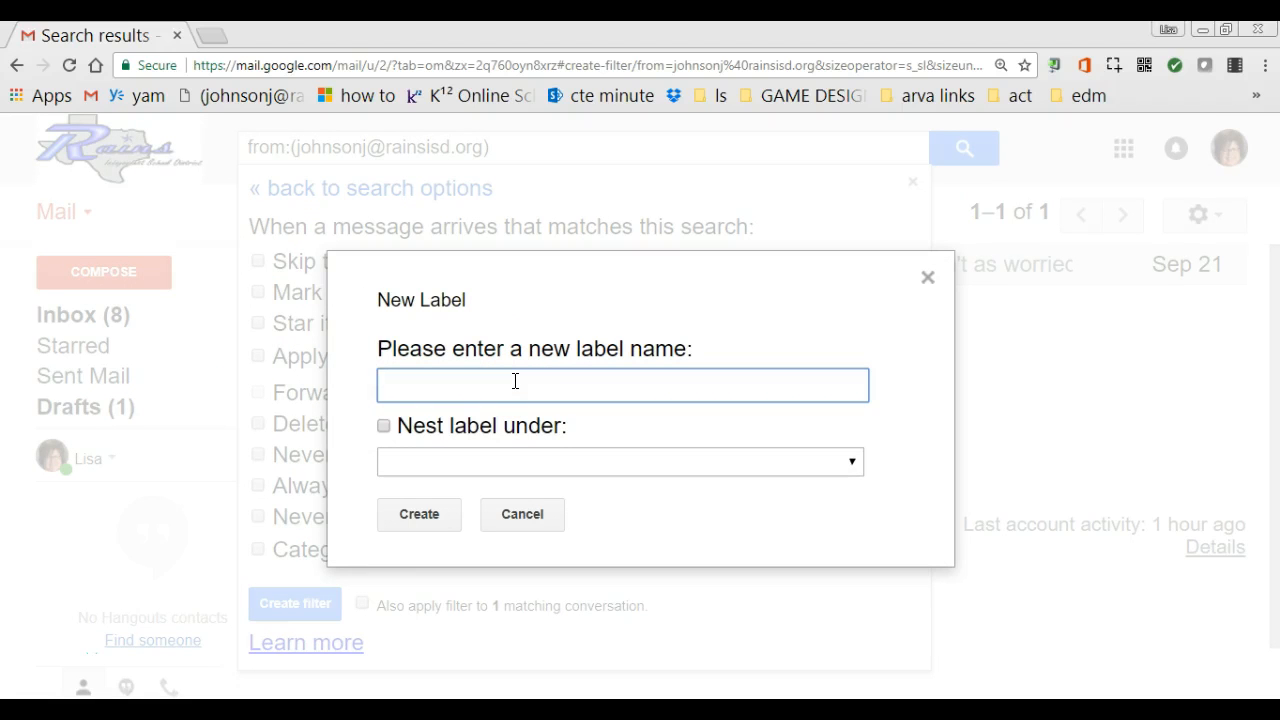
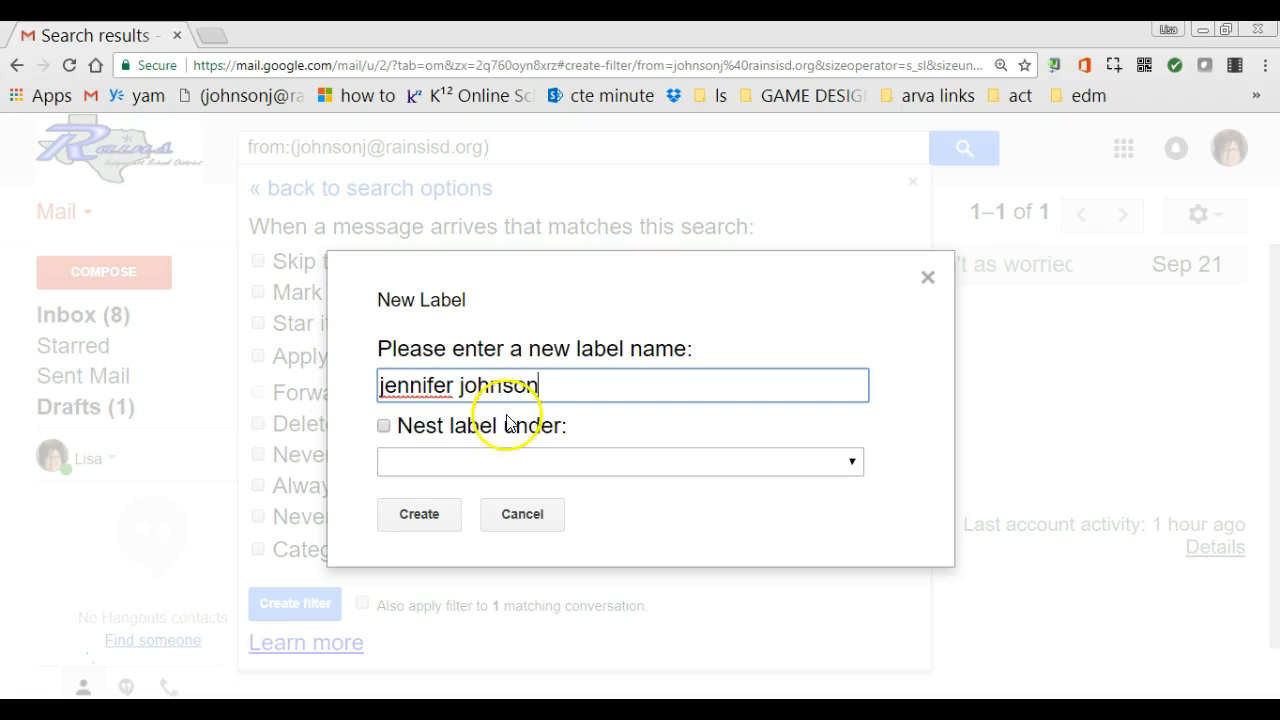
left_click(428, 430)
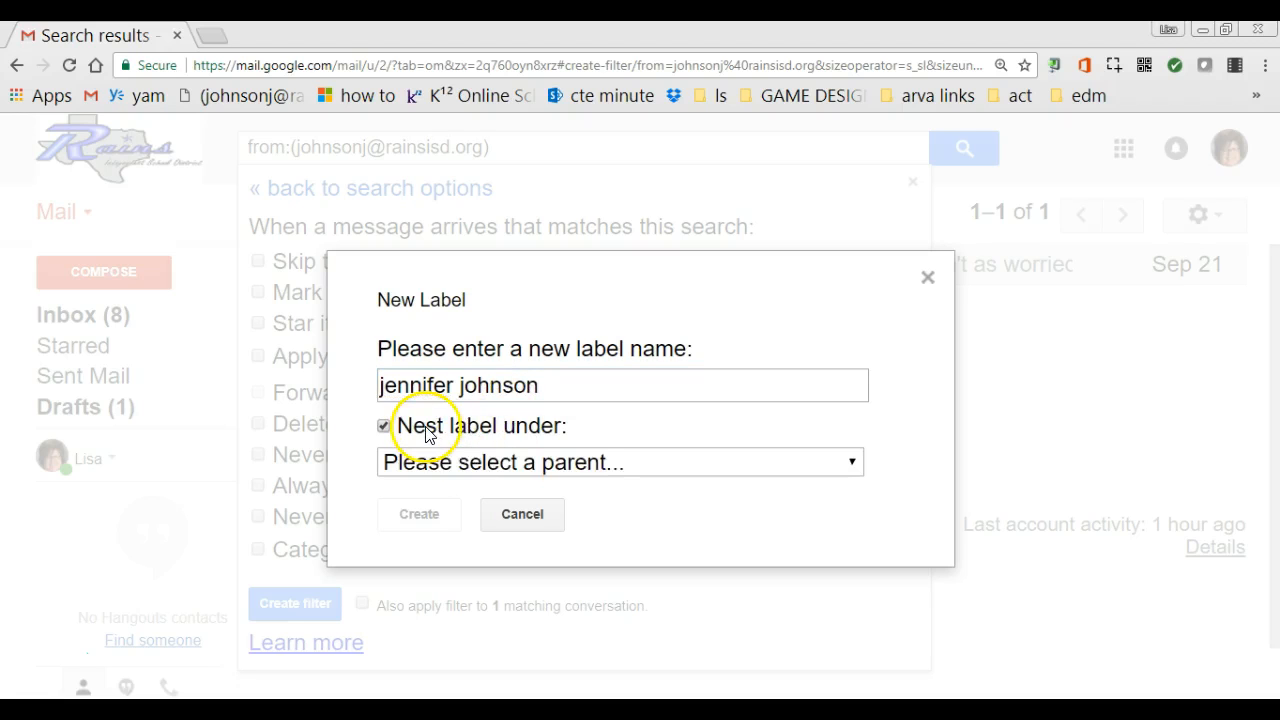
left_click(645, 470)
left_click(516, 525)
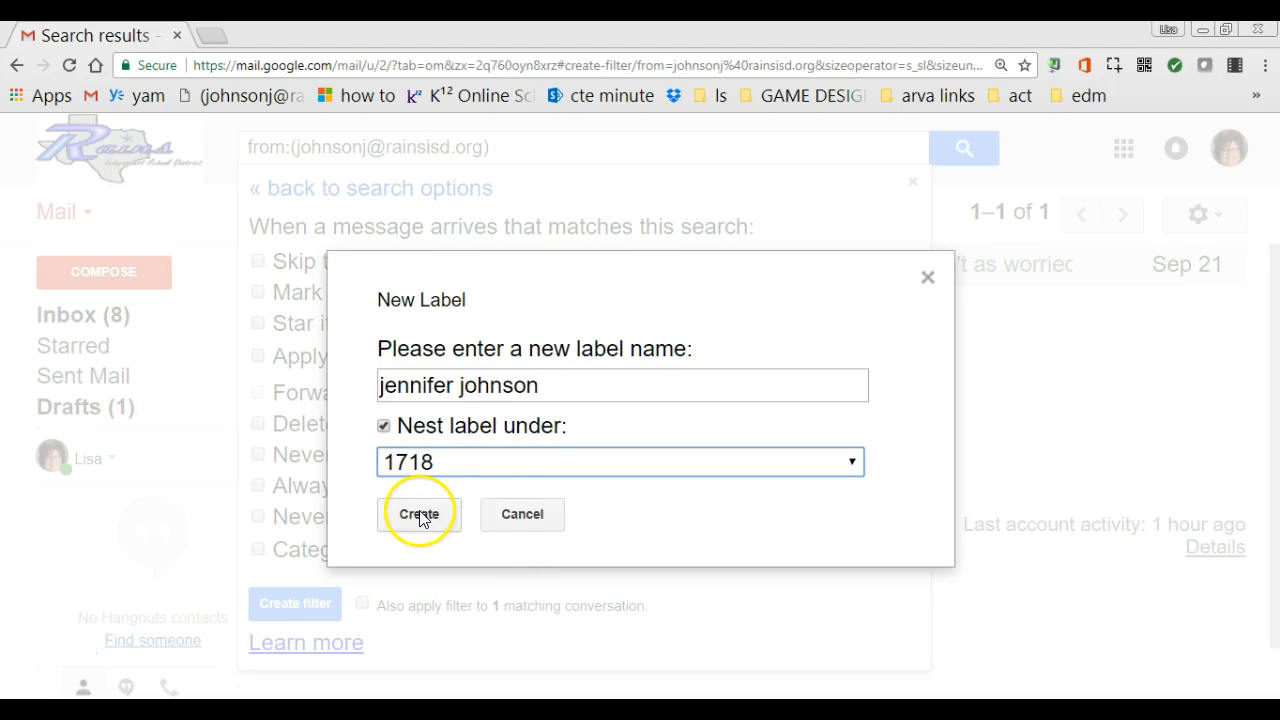
left_click(422, 514)
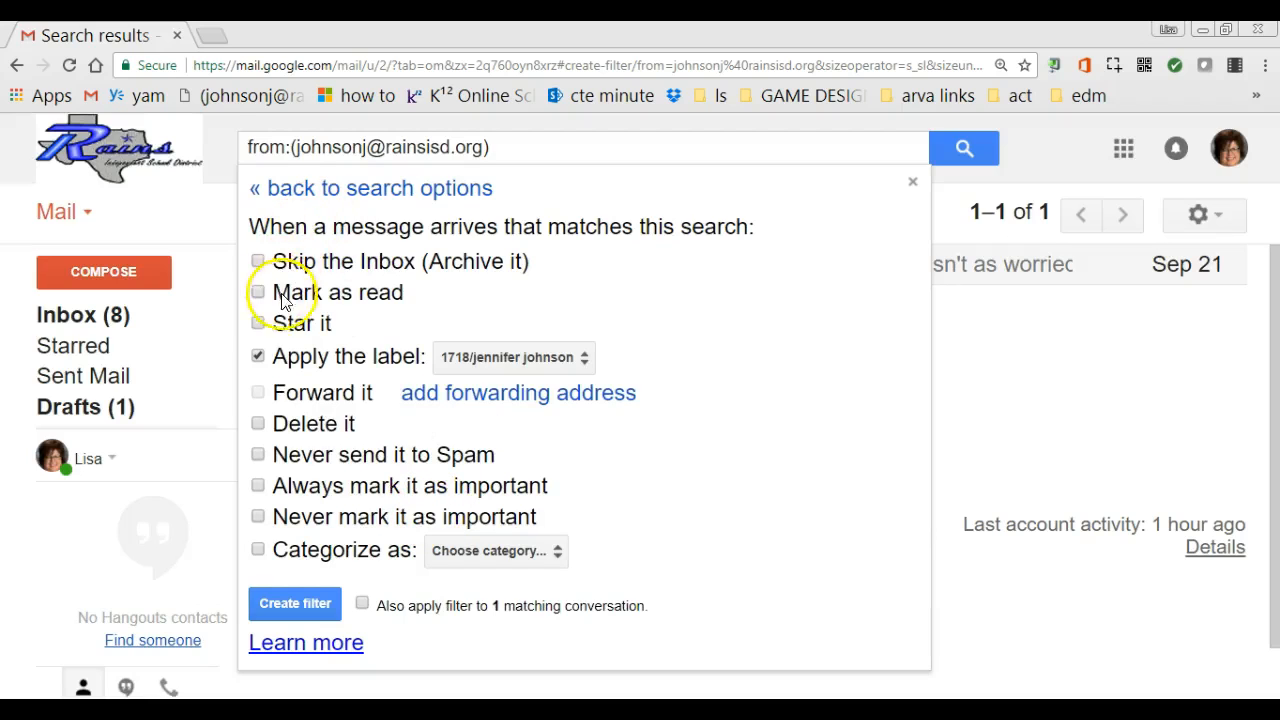
Have the filter star matching mail and also apply to the existing conversation, then create it.
left_click(258, 326)
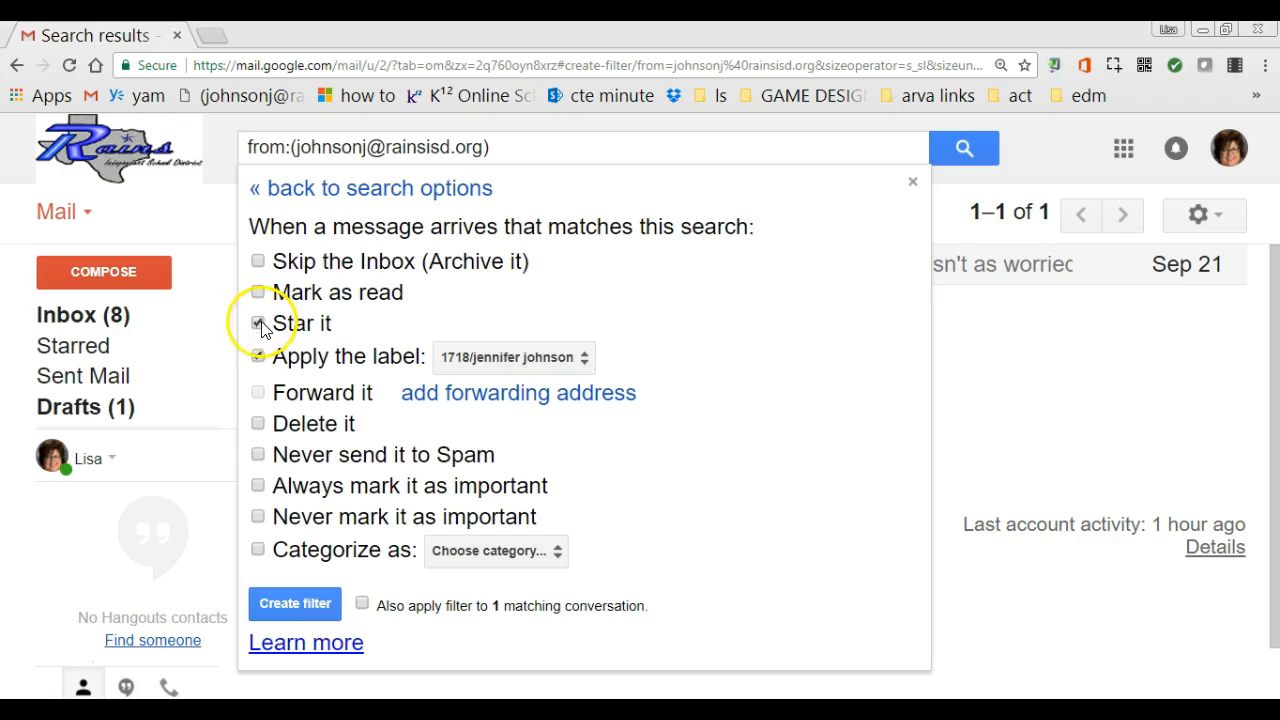
mouse_move(80, 352)
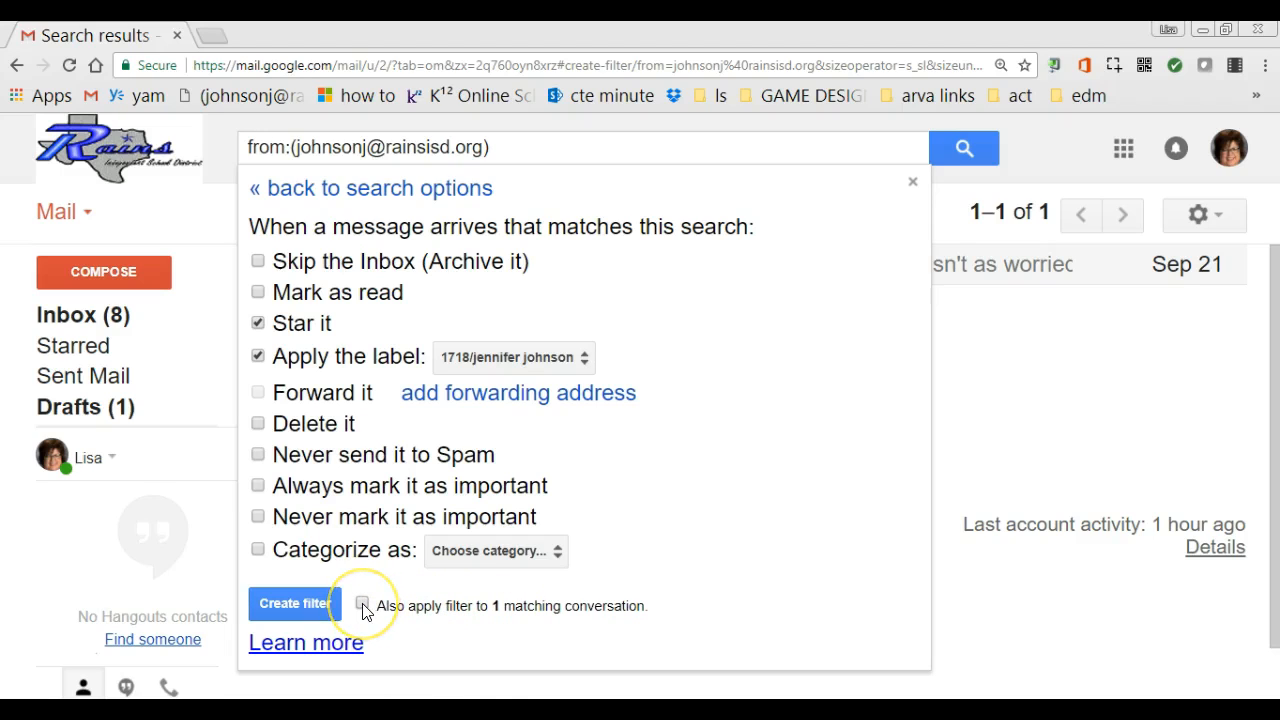
left_click(299, 612)
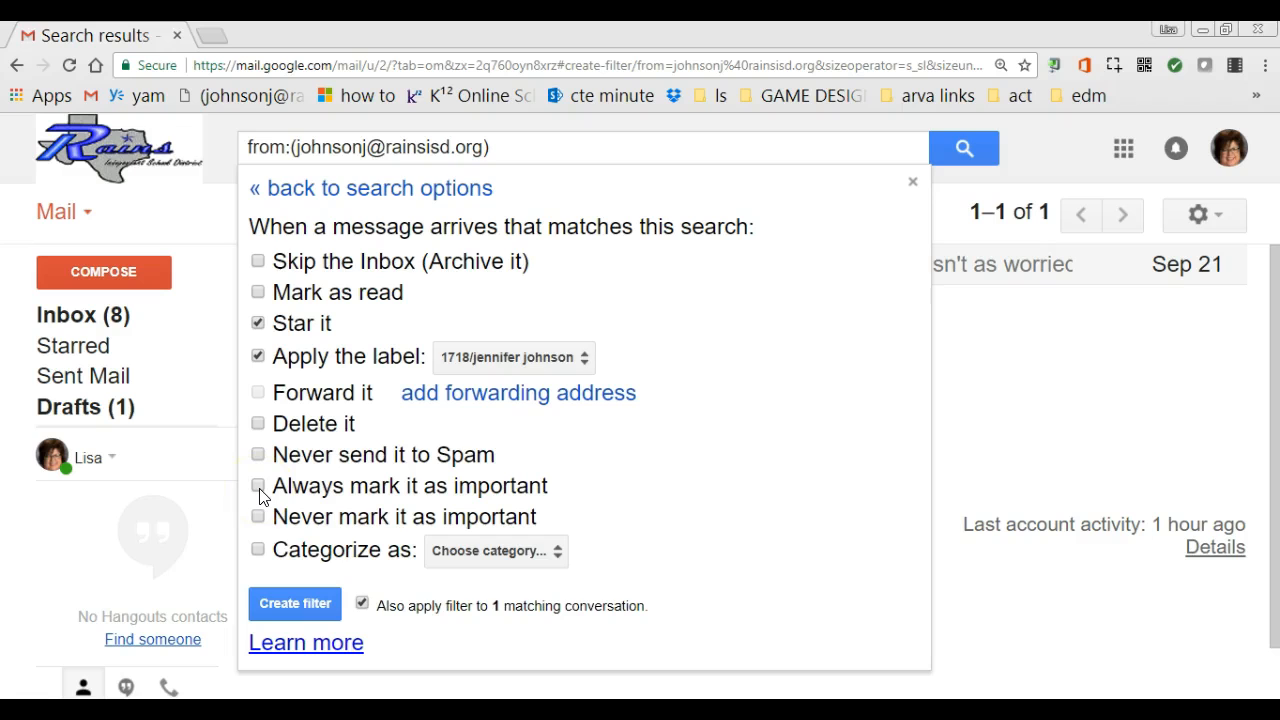
left_click(306, 604)
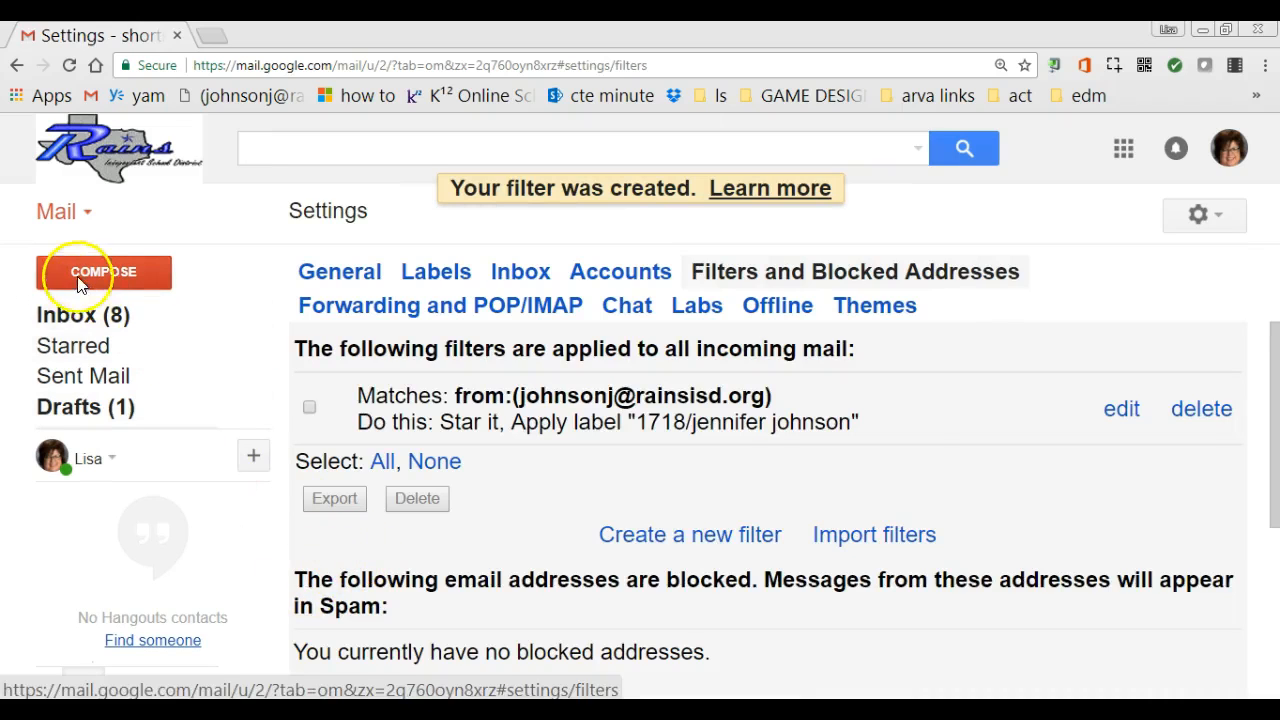
View the sender's conversation under the new nested label, refreshing the inbox in between.
left_click(60, 318)
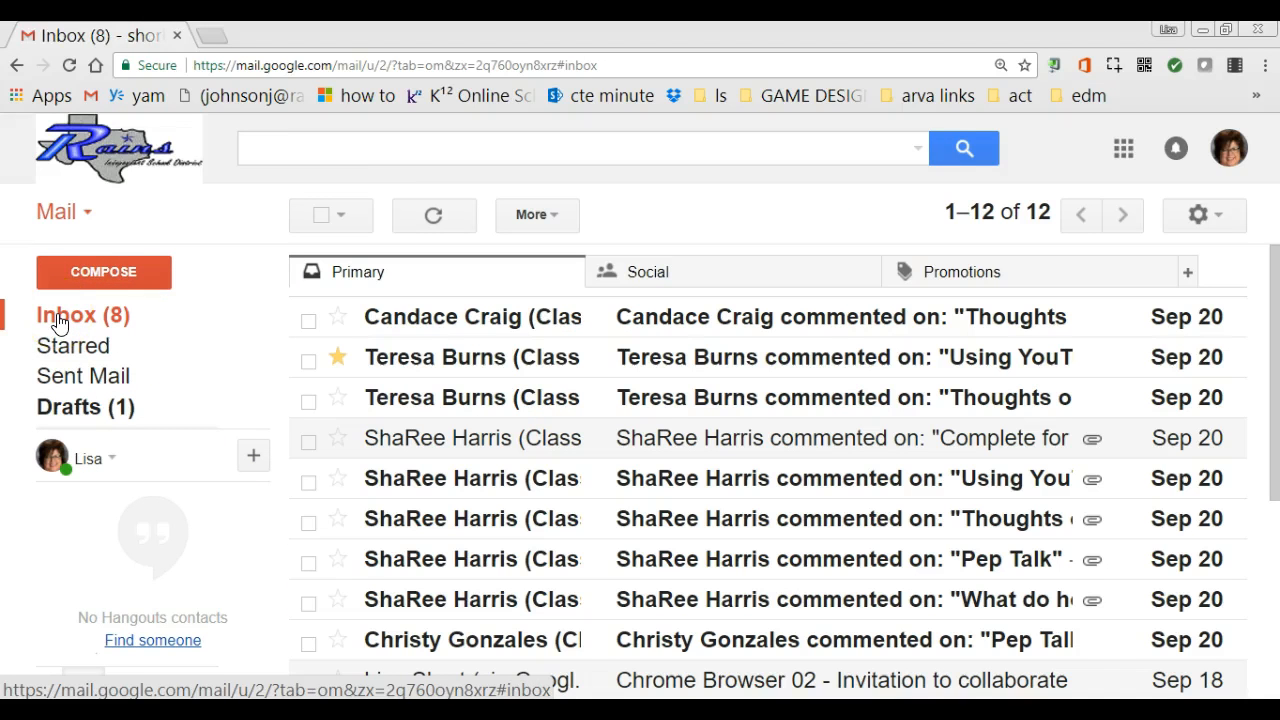
mouse_move(94, 420)
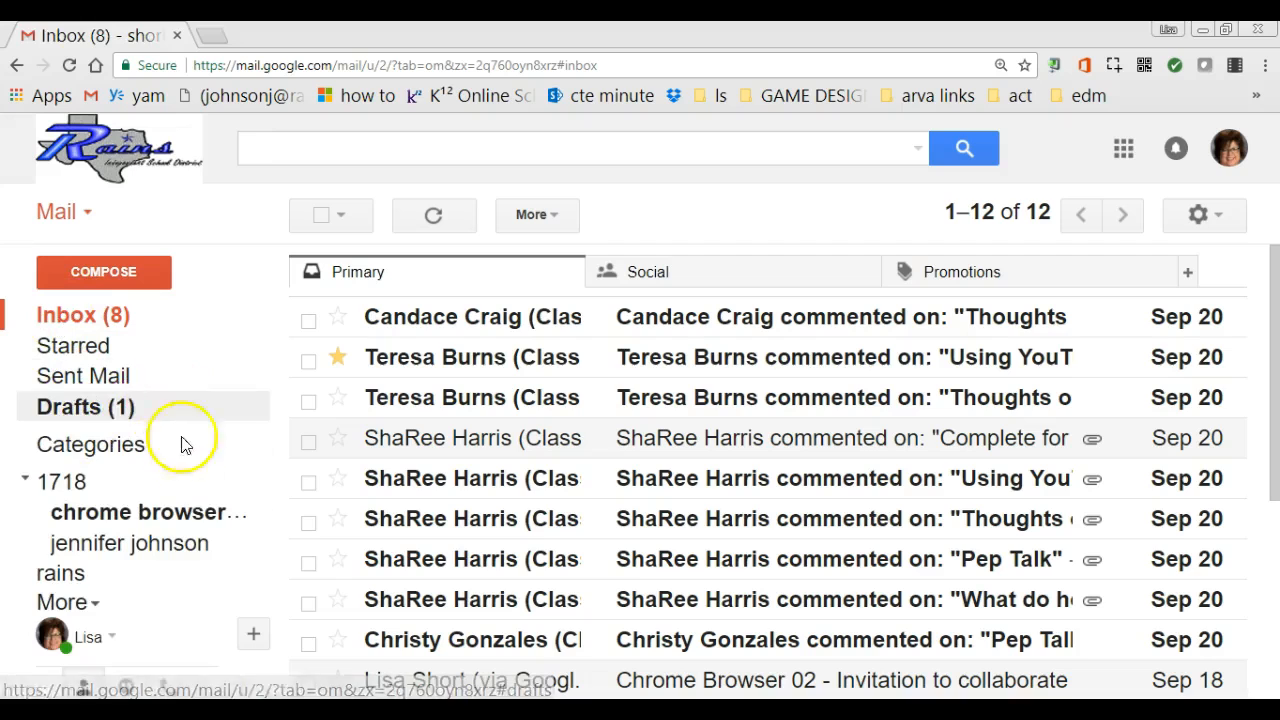
left_click(166, 555)
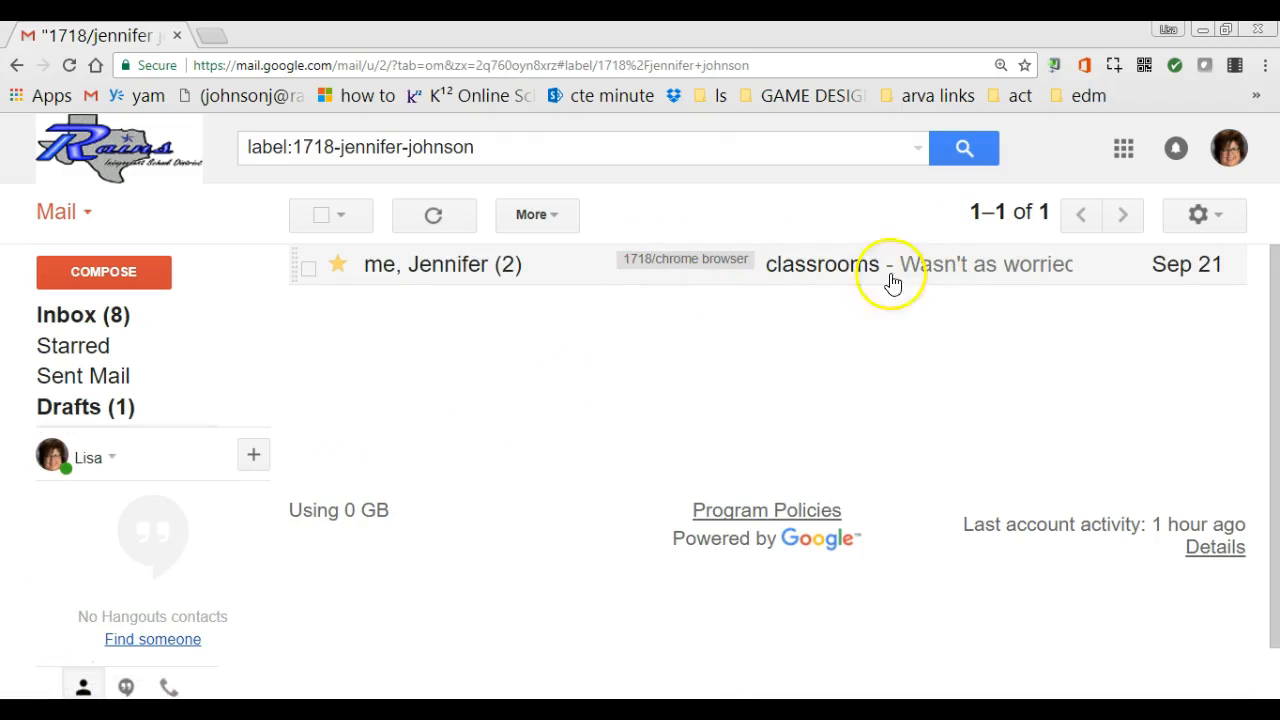
left_click(52, 314)
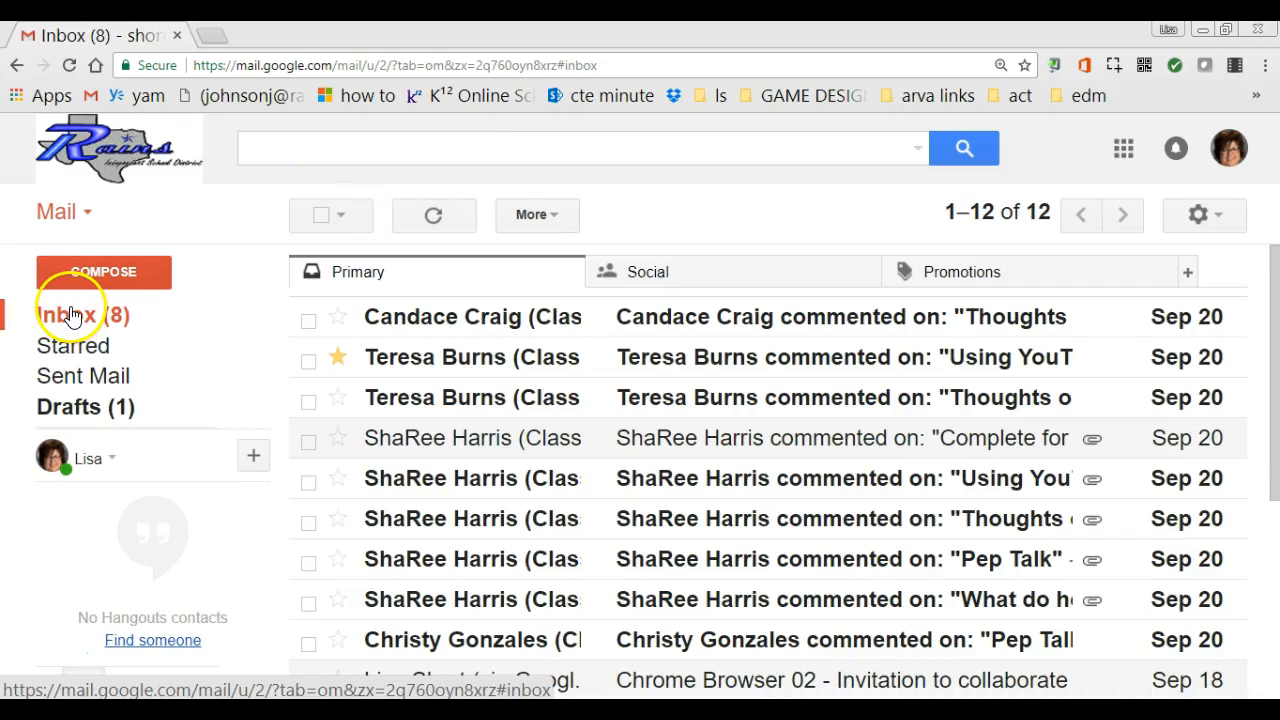
left_click(76, 319)
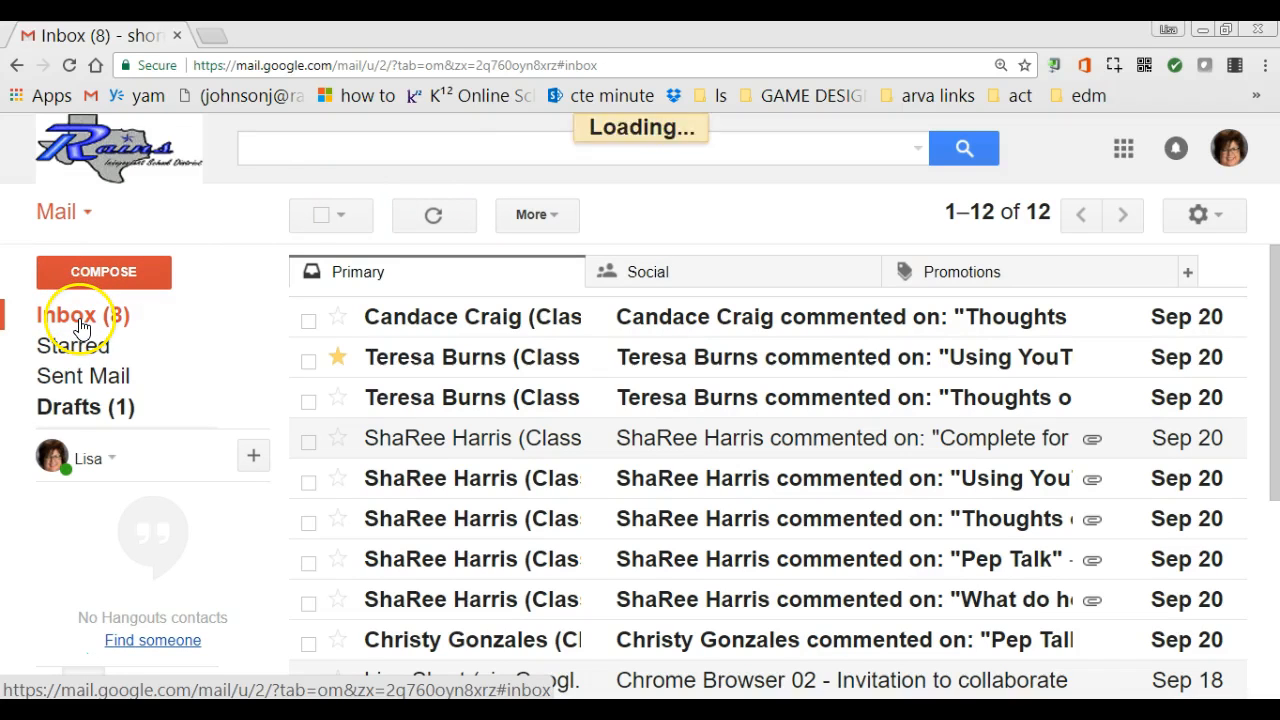
mouse_move(71, 414)
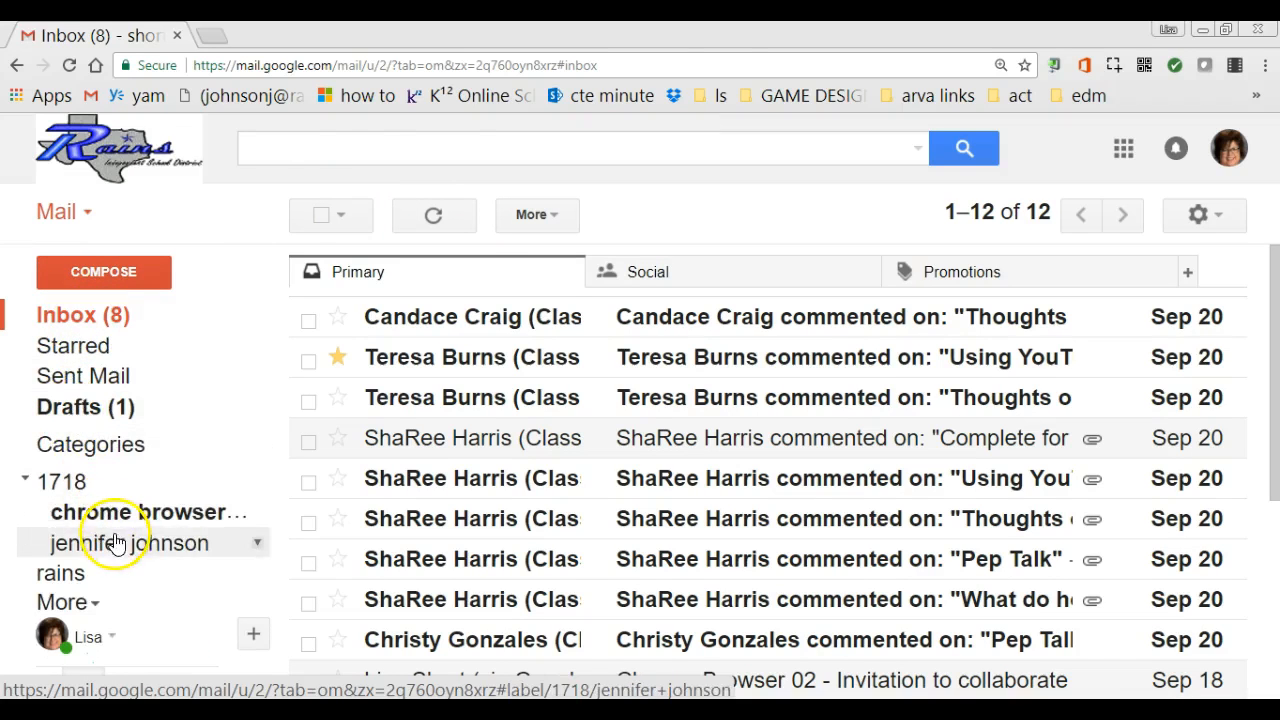
left_click(112, 542)
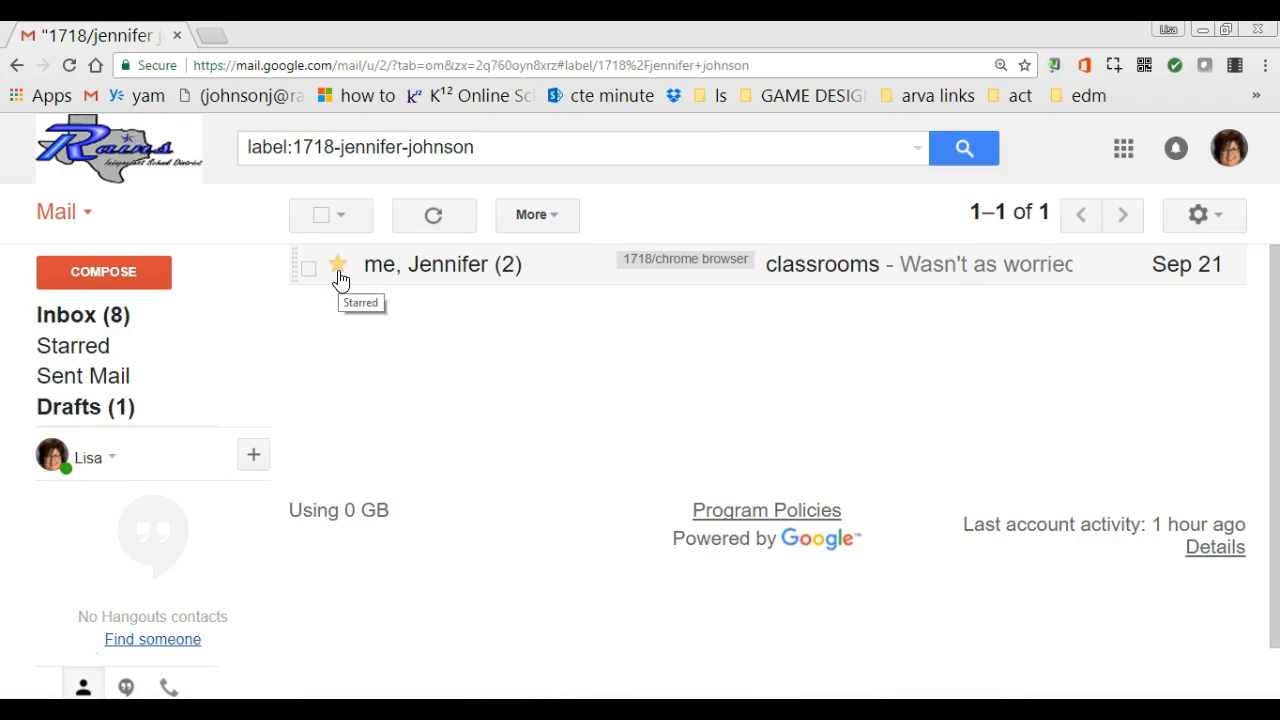
Show the Starred list containing the sender's labelled conversation.
left_click(68, 355)
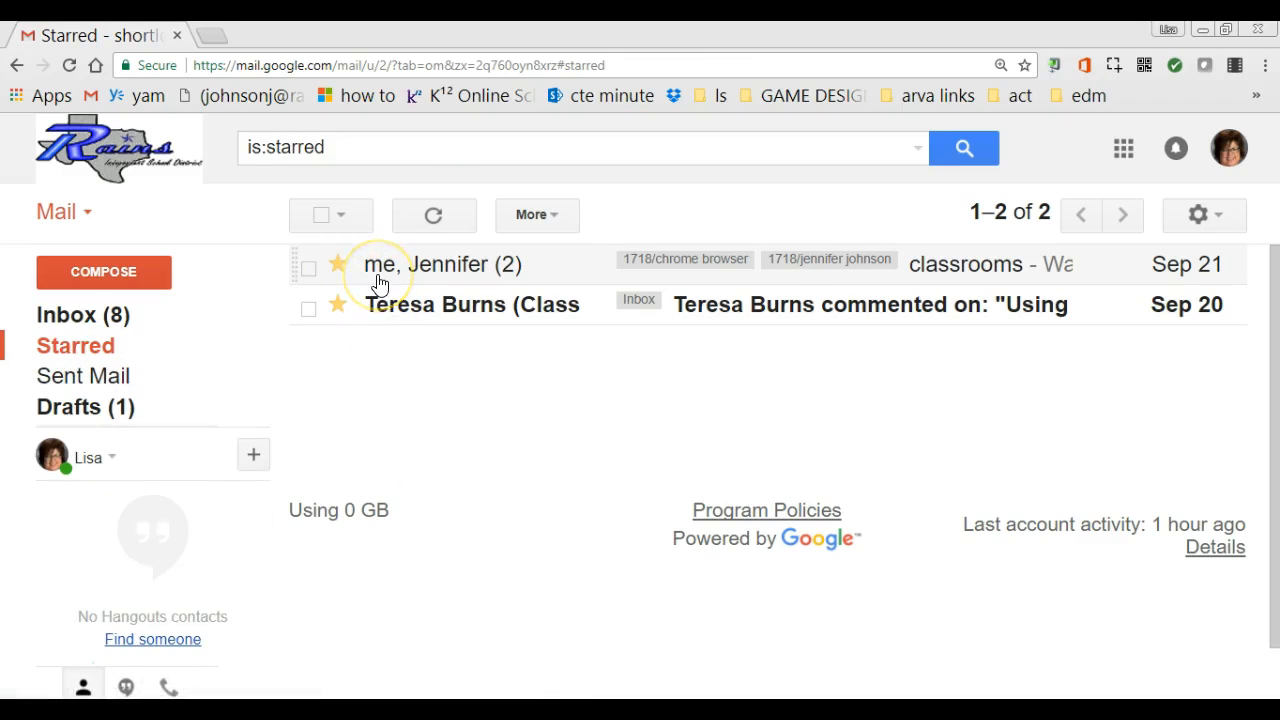
mouse_move(378, 283)
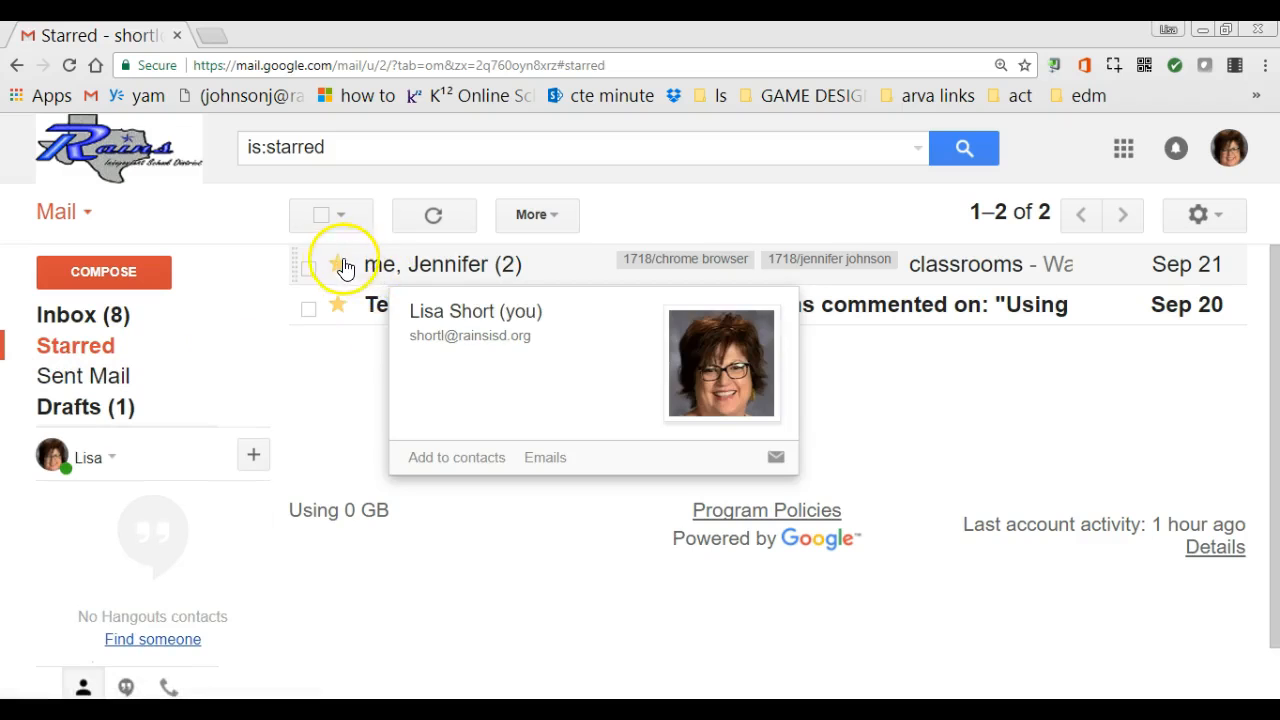
mouse_move(78, 360)
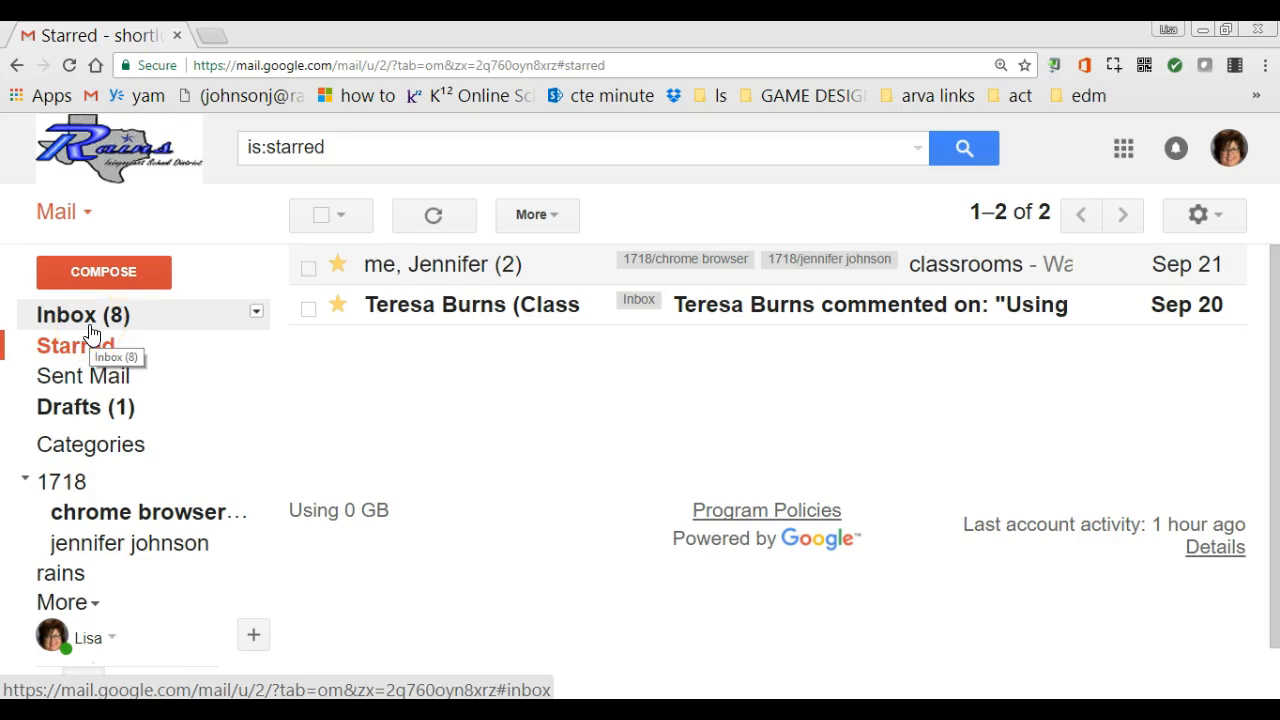
Delete the sender's star-and-label filter from the Filters and Blocked Addresses settings.
left_click(1228, 215)
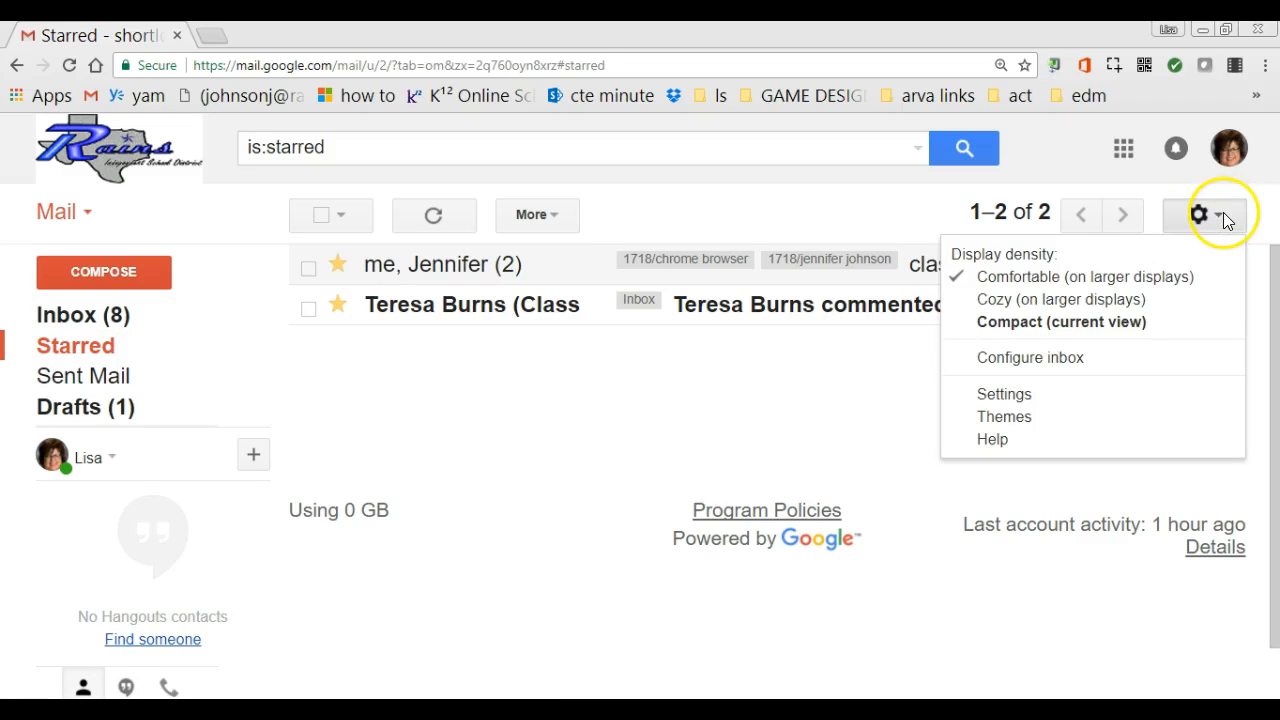
left_click(1030, 397)
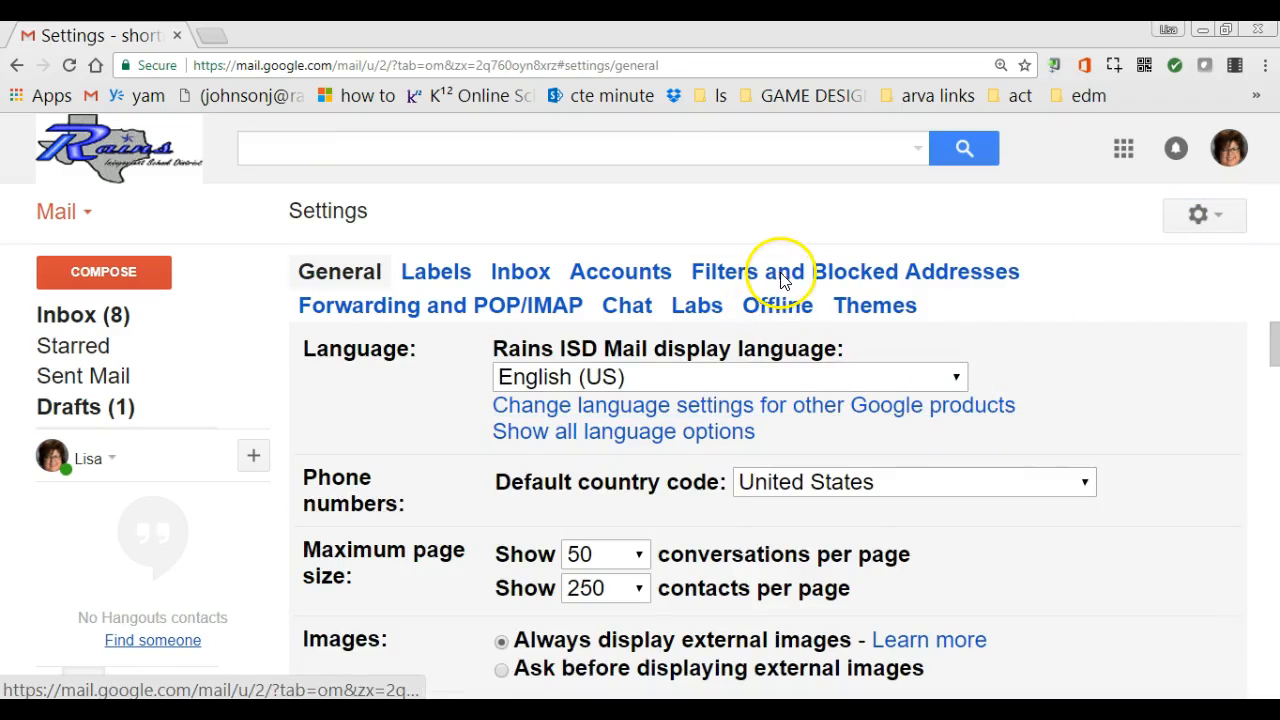
left_click(779, 271)
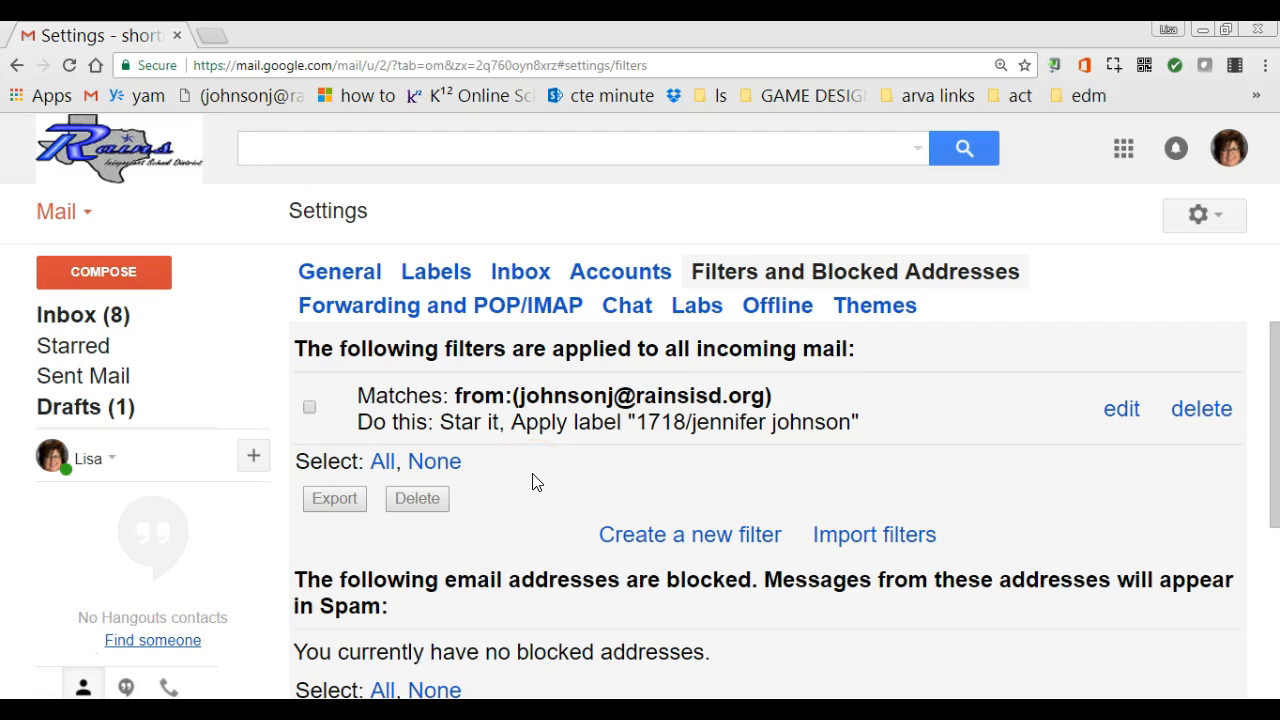
left_click(311, 412)
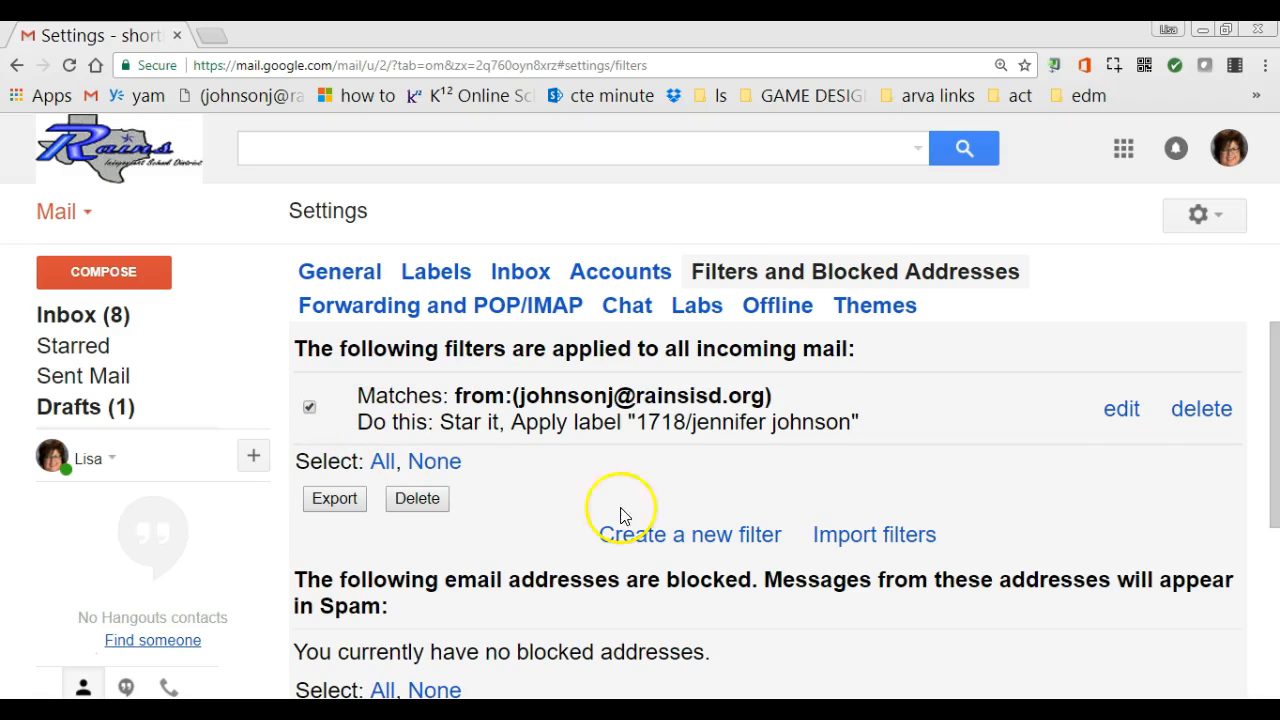
left_click(1214, 418)
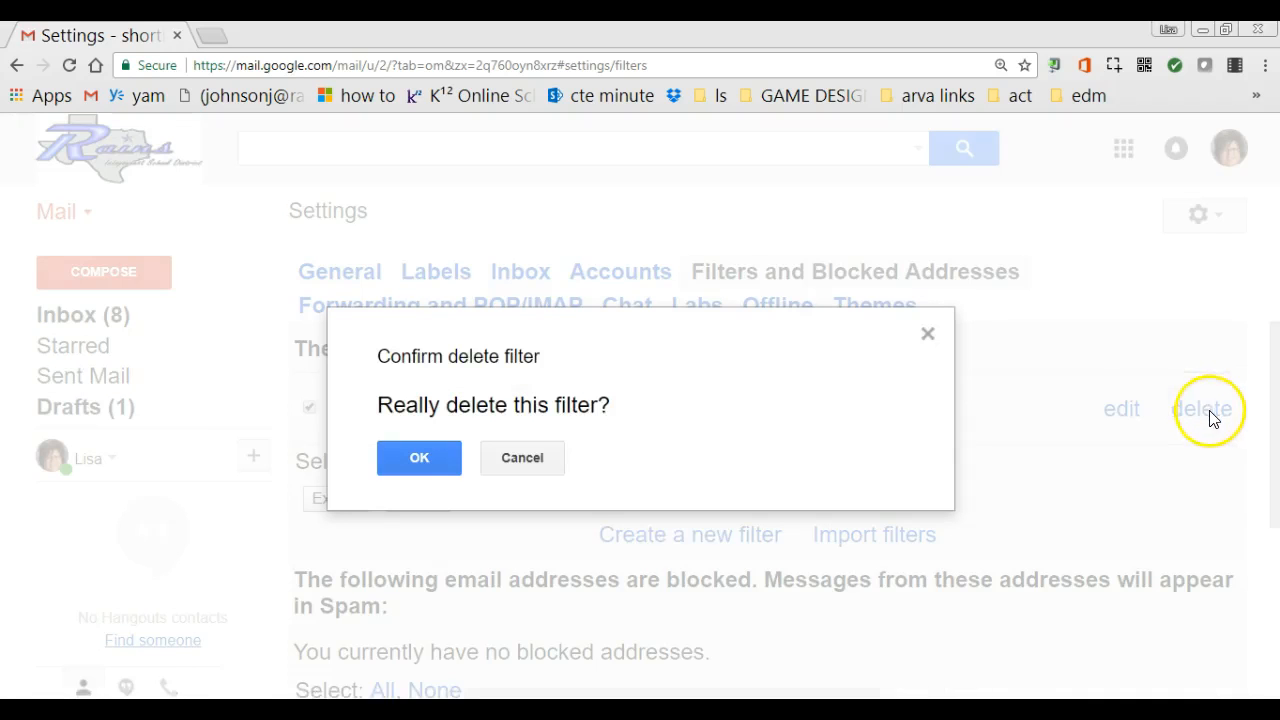
left_click(433, 455)
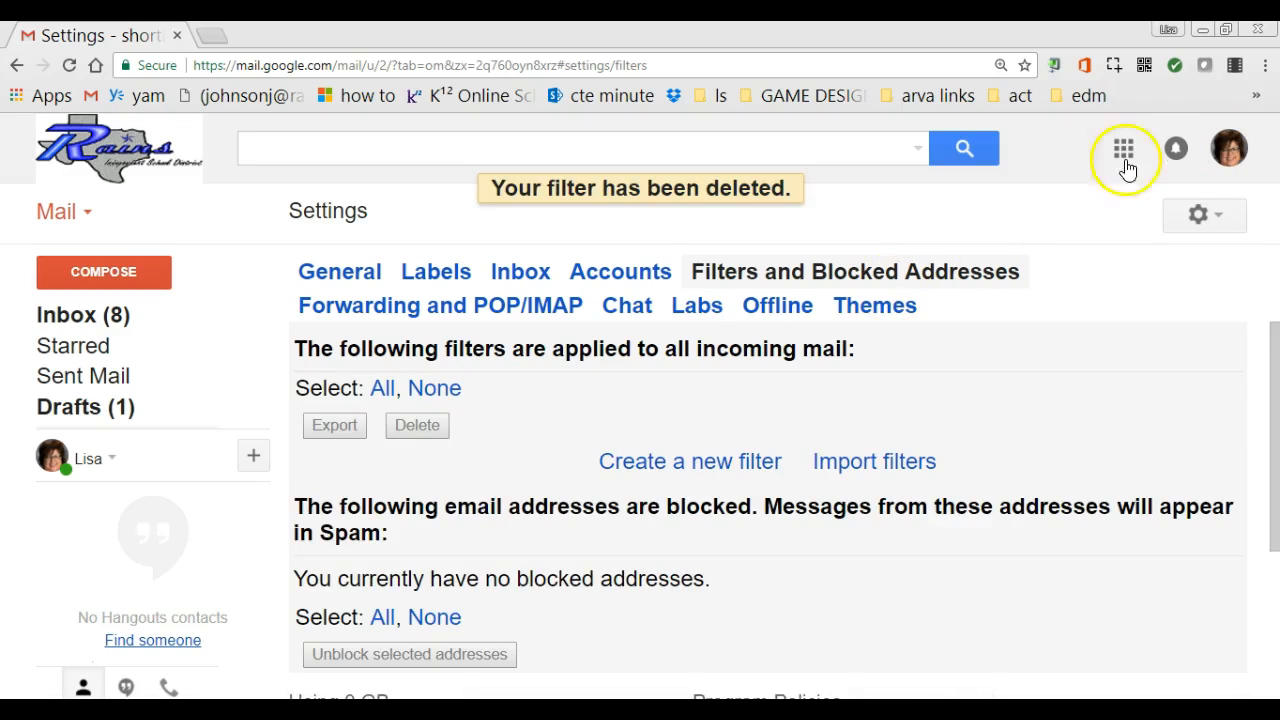
left_click(465, 308)
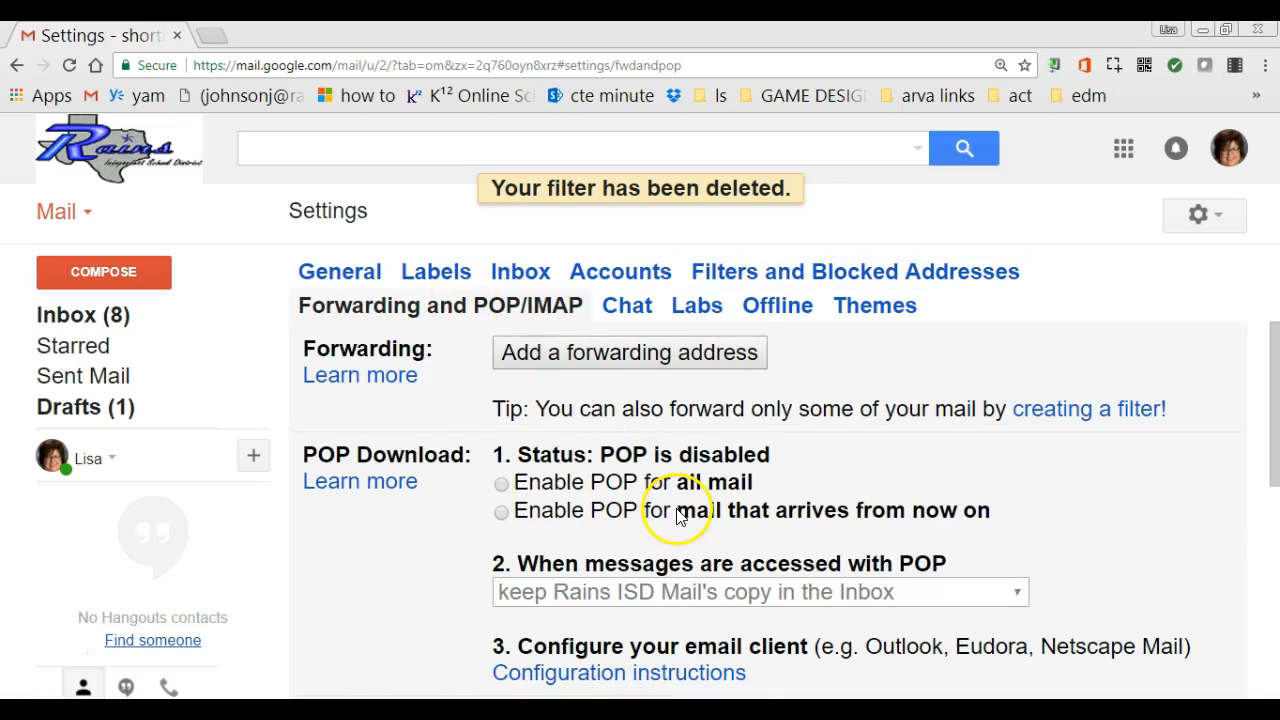
Look over the Forwarding and POP/IMAP settings, then view the Chat settings.
scroll(680, 517, "down", 1)
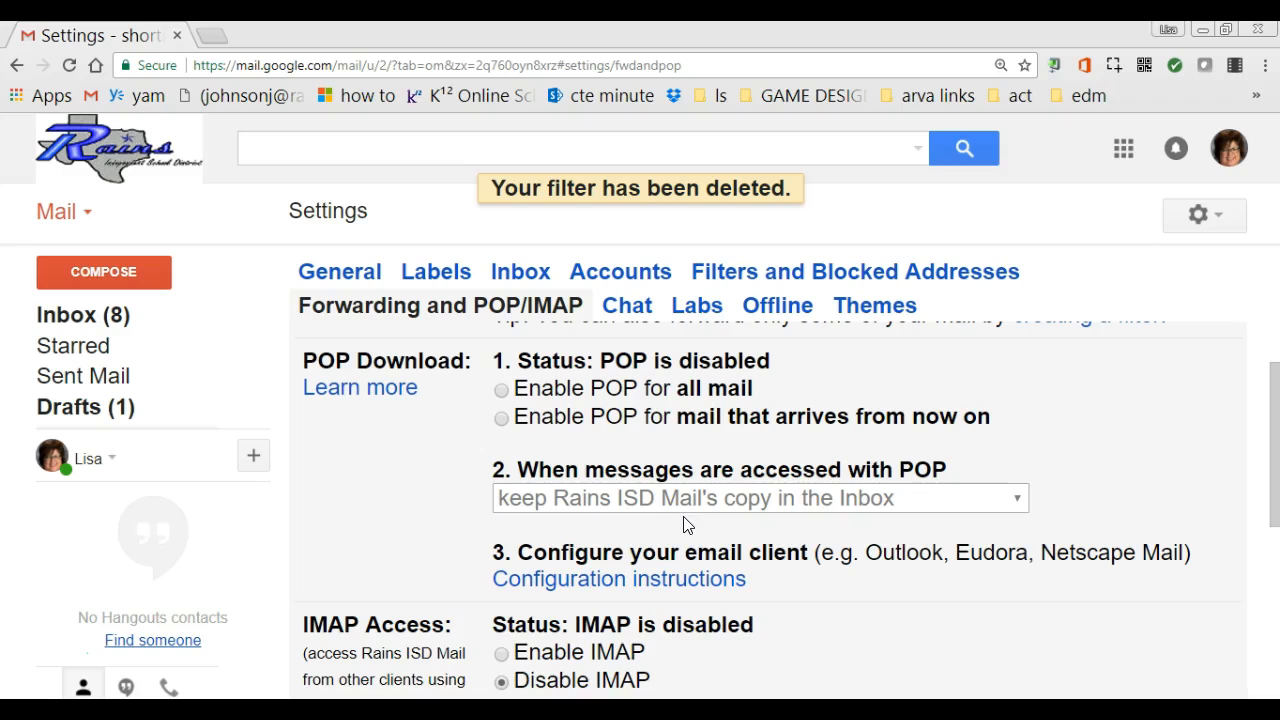
scroll(690, 530, "up", 1)
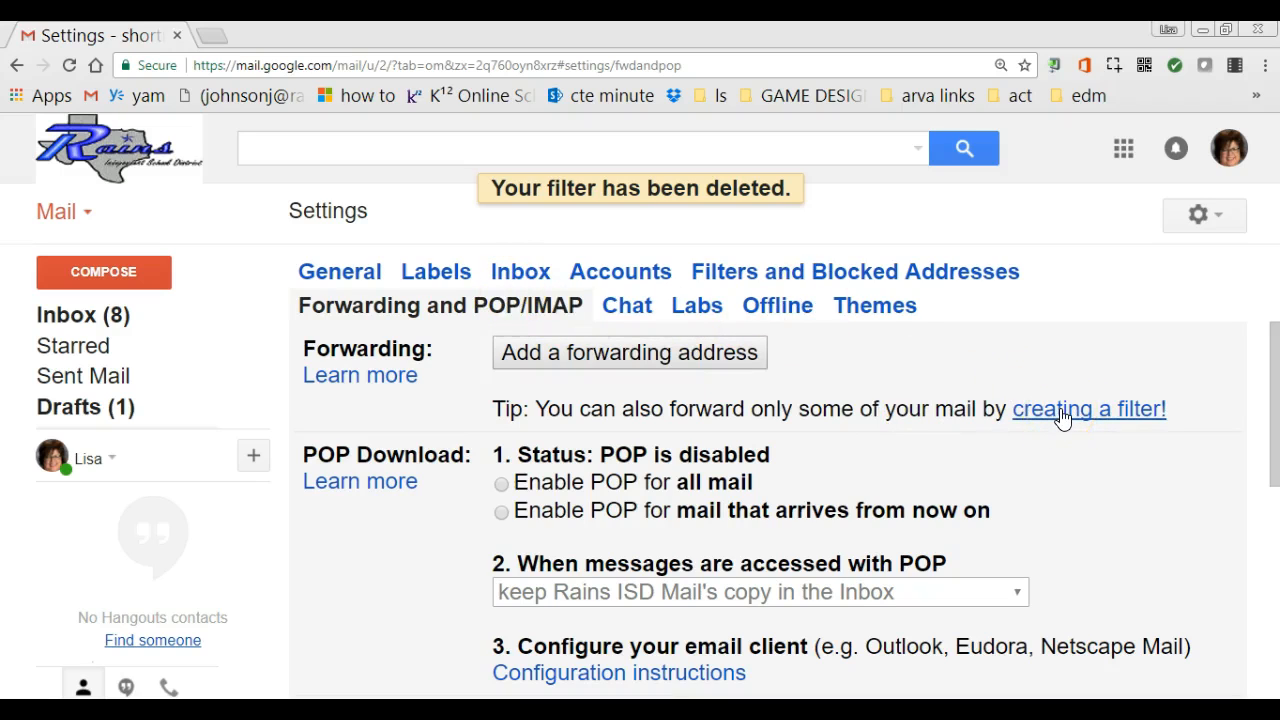
left_click(633, 305)
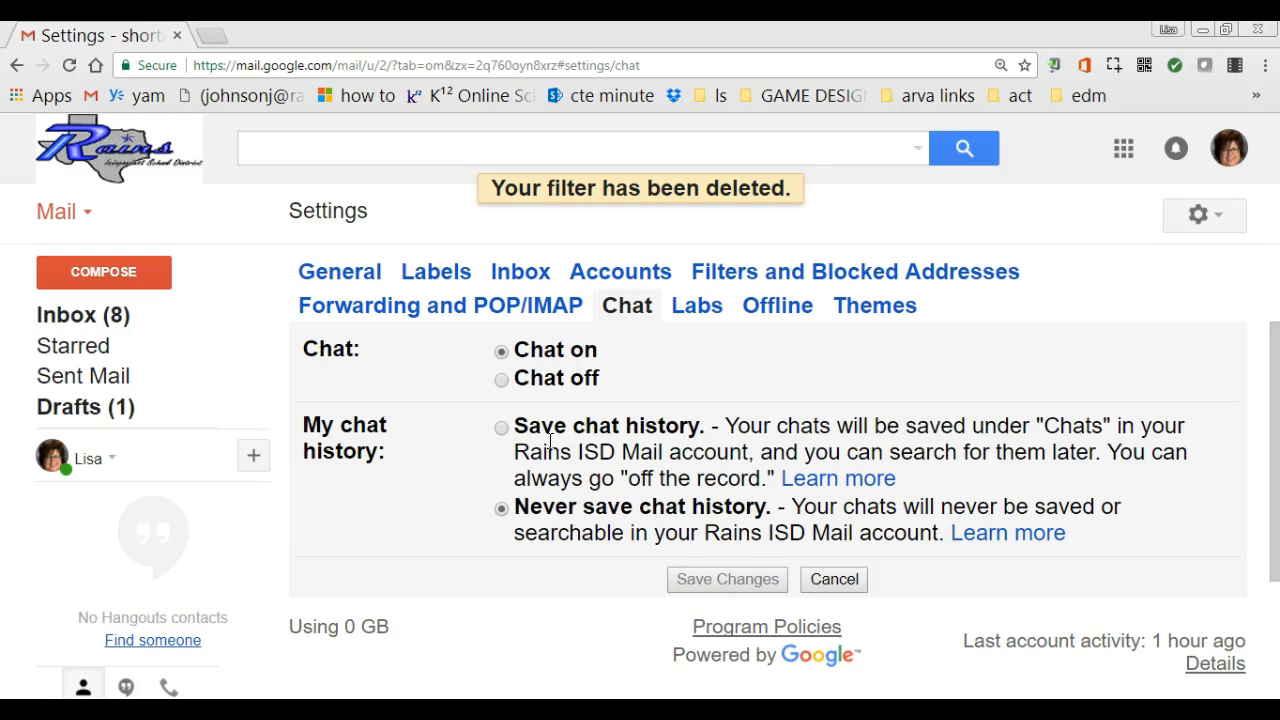
Look through the Labs and Offline settings, ending on the Themes settings.
left_click(698, 308)
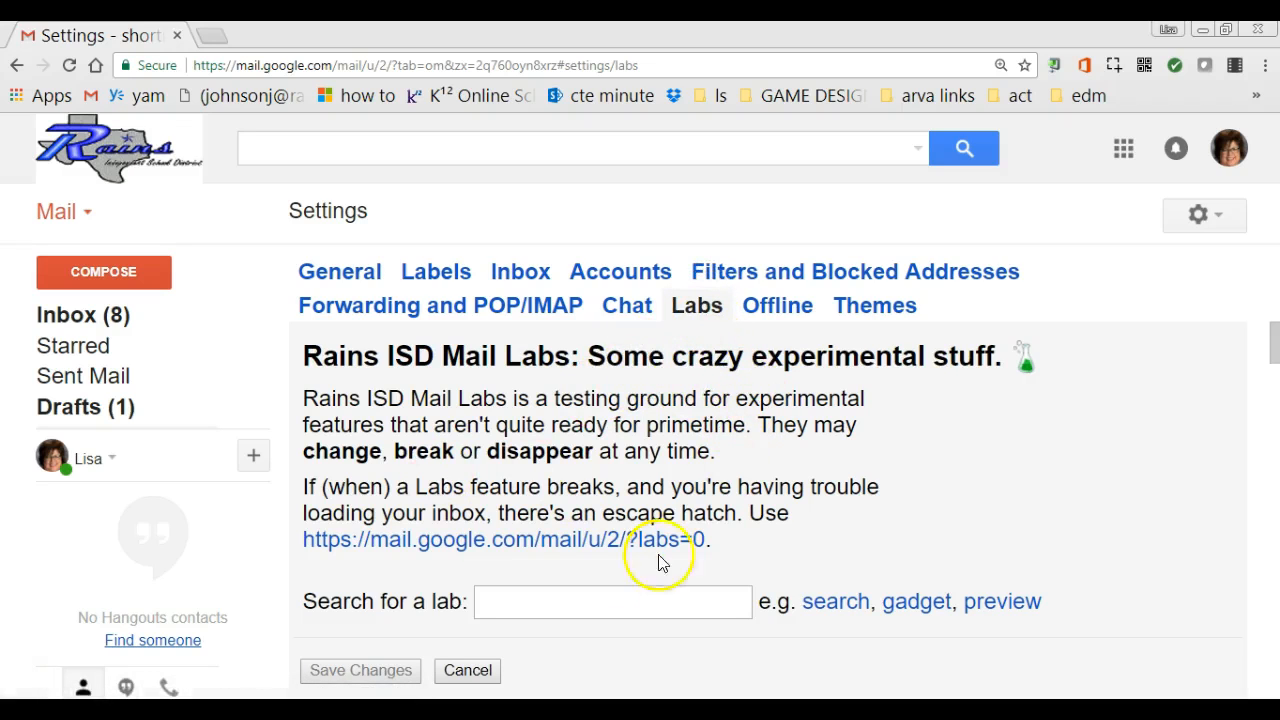
left_click(763, 307)
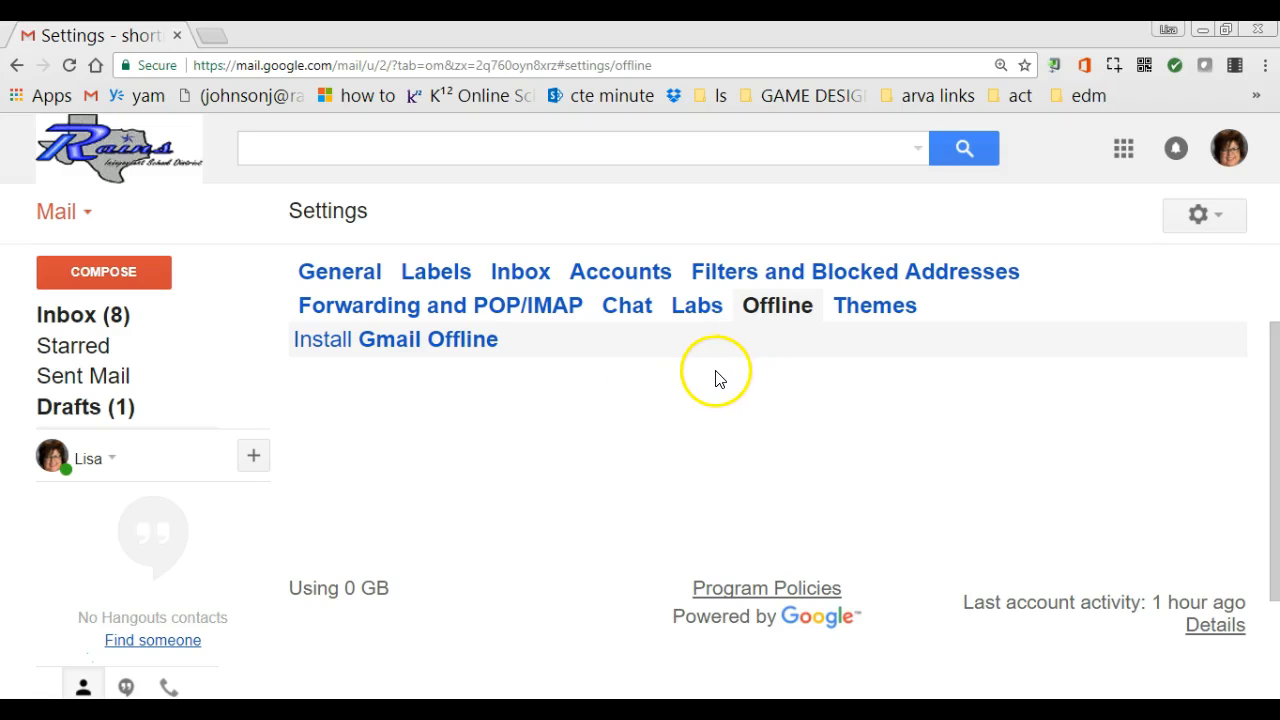
left_click(893, 316)
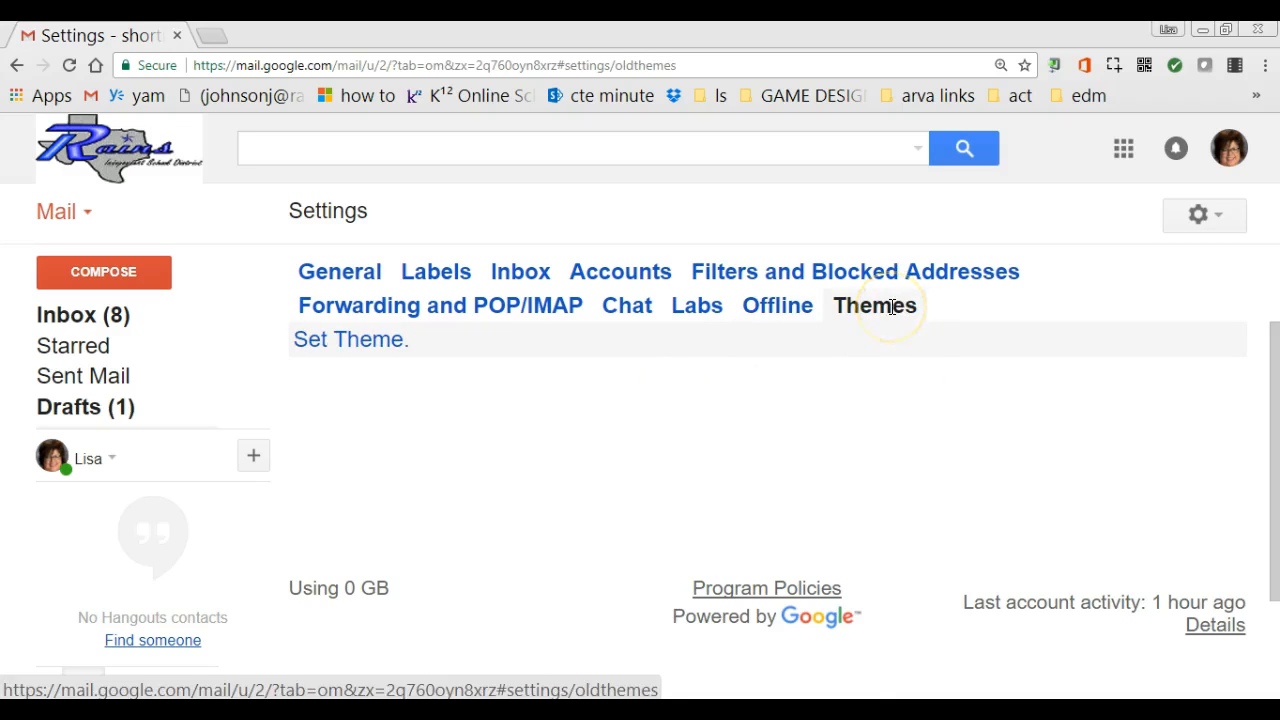
Apply the beach photo theme.
left_click(352, 341)
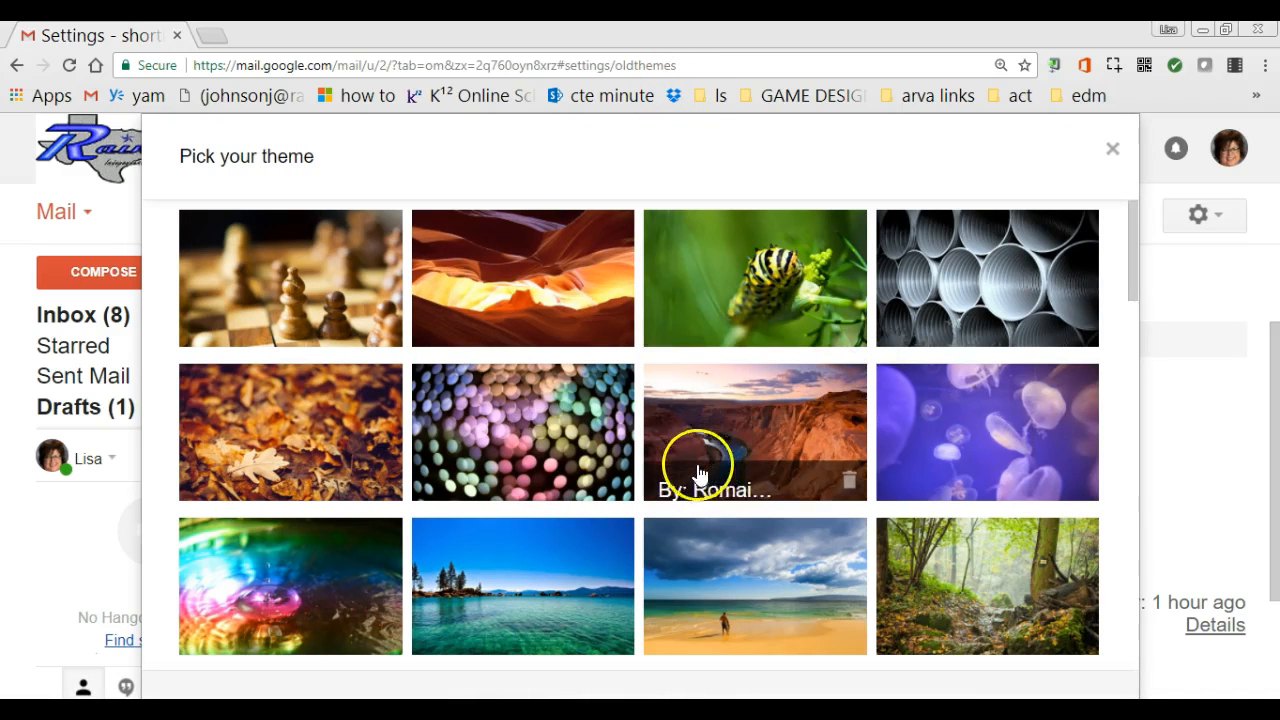
scroll(670, 497, "down", 1)
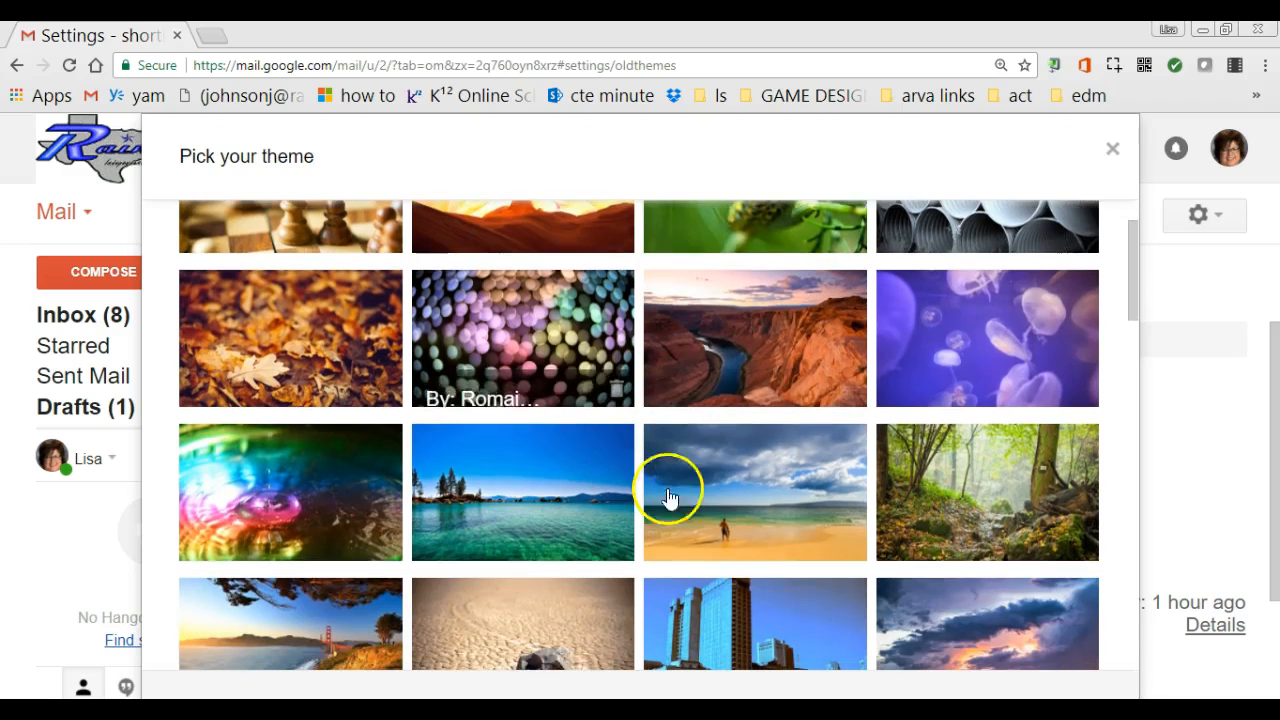
left_click(785, 517)
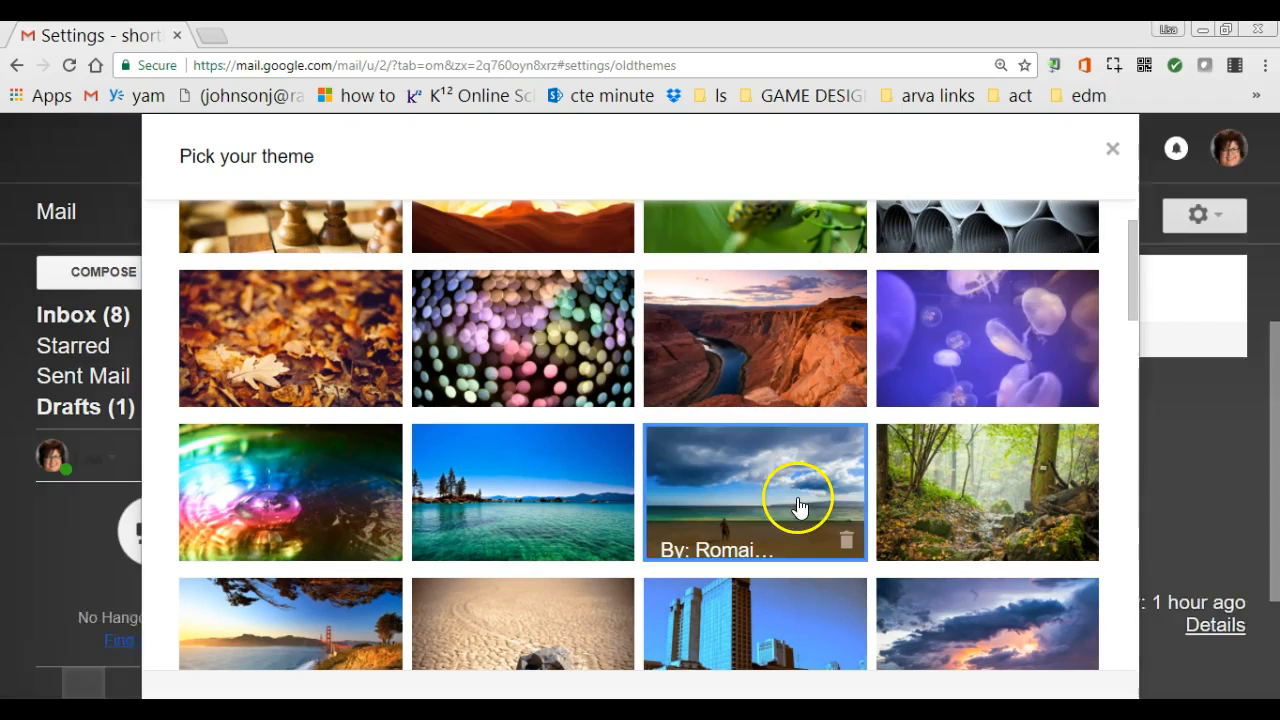
left_click(1113, 149)
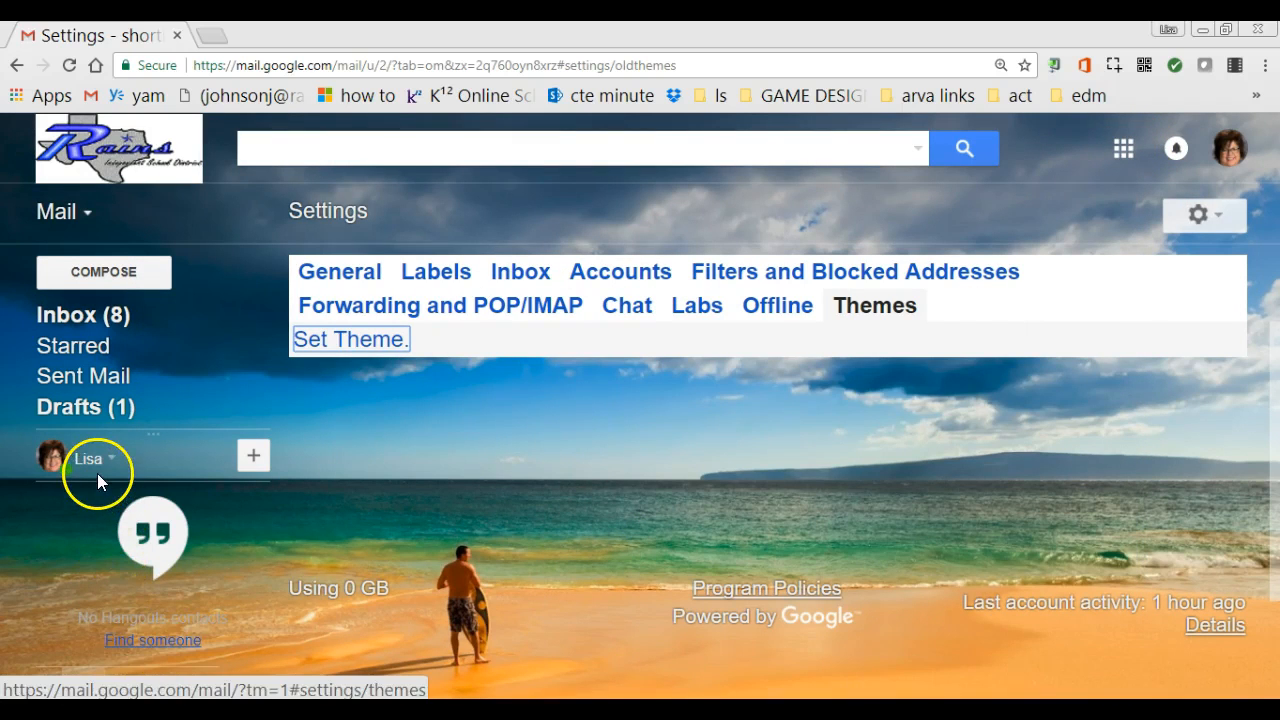
Replace it with the plain dark blue Dusk colour theme.
left_click(350, 343)
scroll(634, 512, "down", 4)
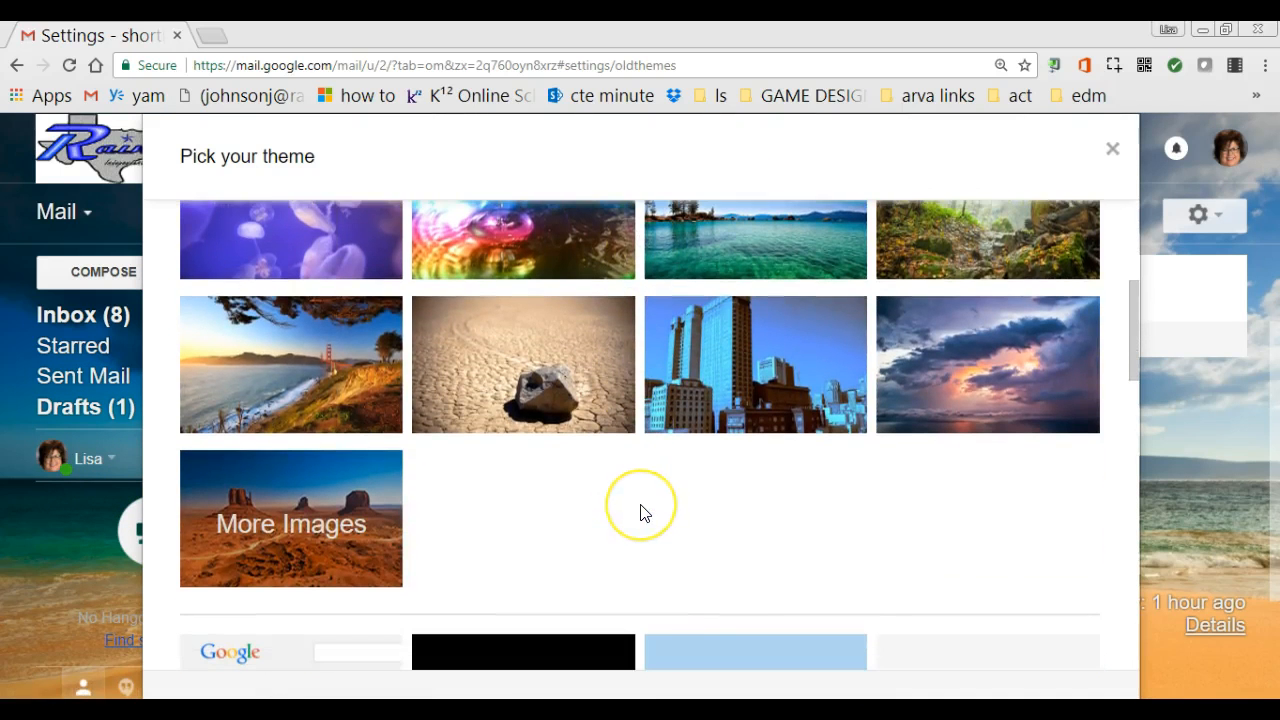
scroll(642, 510, "down", 3)
scroll(640, 507, "down", 4)
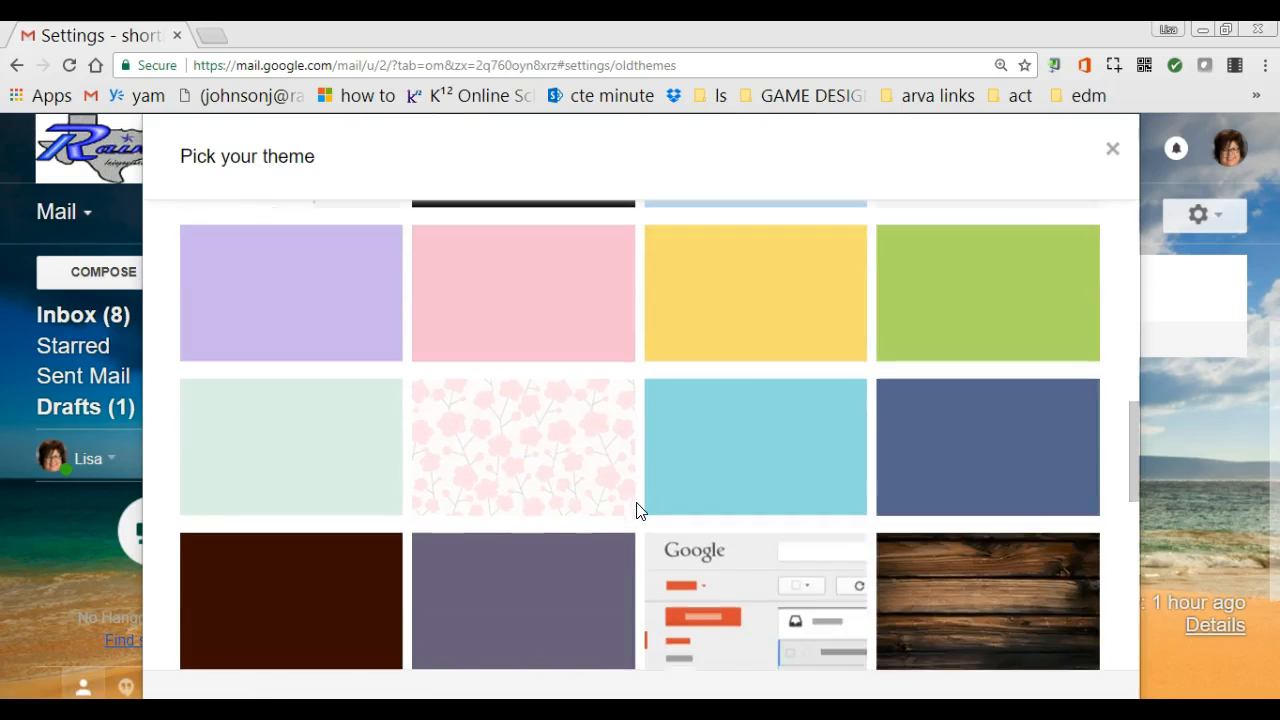
left_click(962, 396)
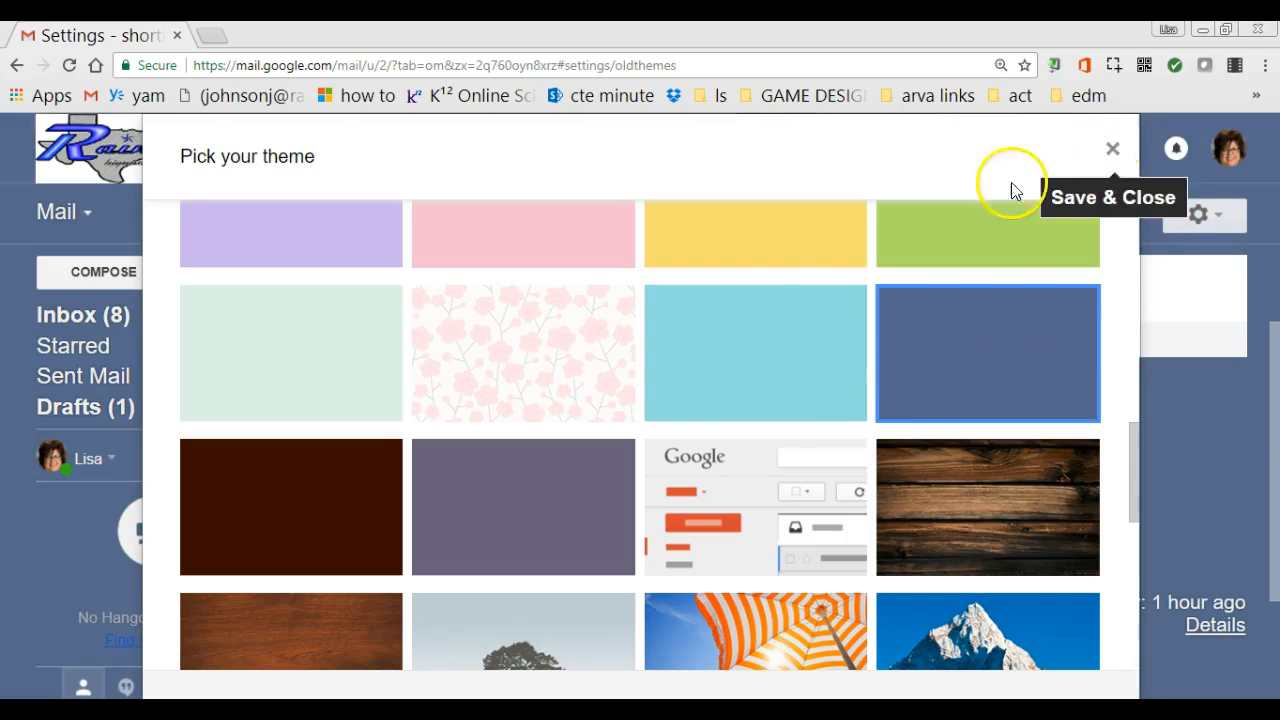
Save the dark blue theme, return to the inbox, and reopen Settings.
left_click(1111, 149)
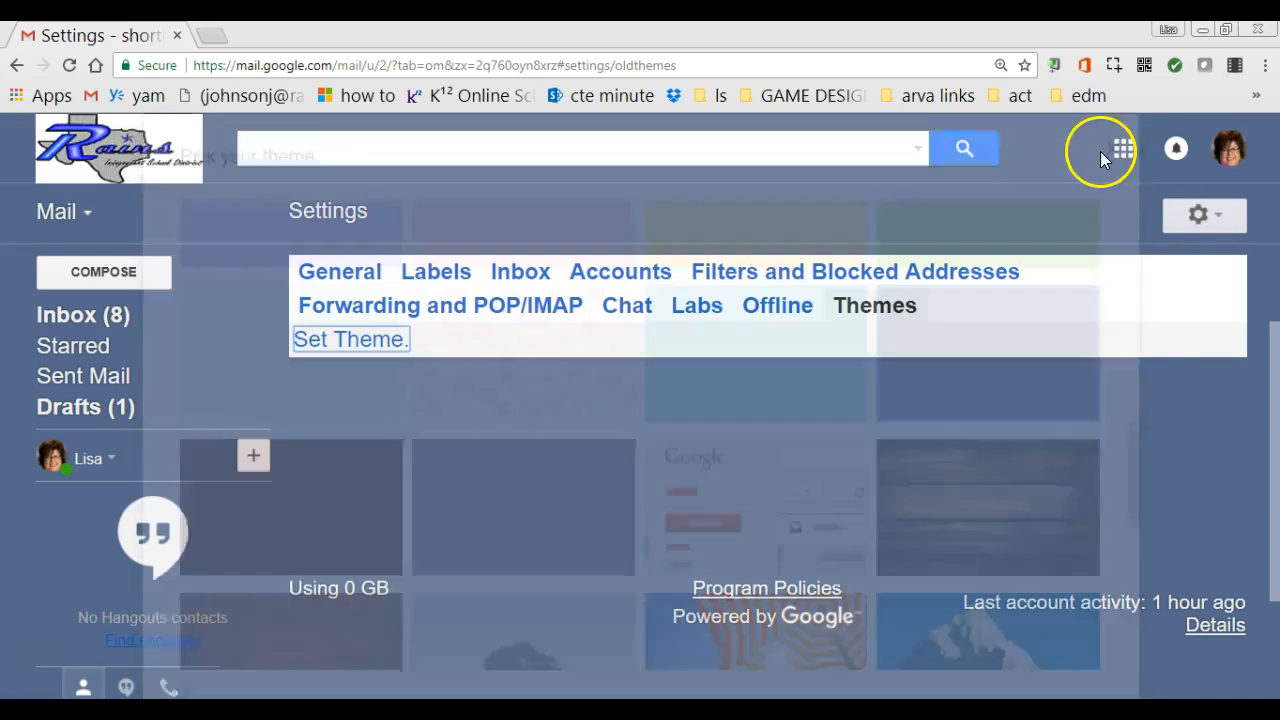
left_click(75, 315)
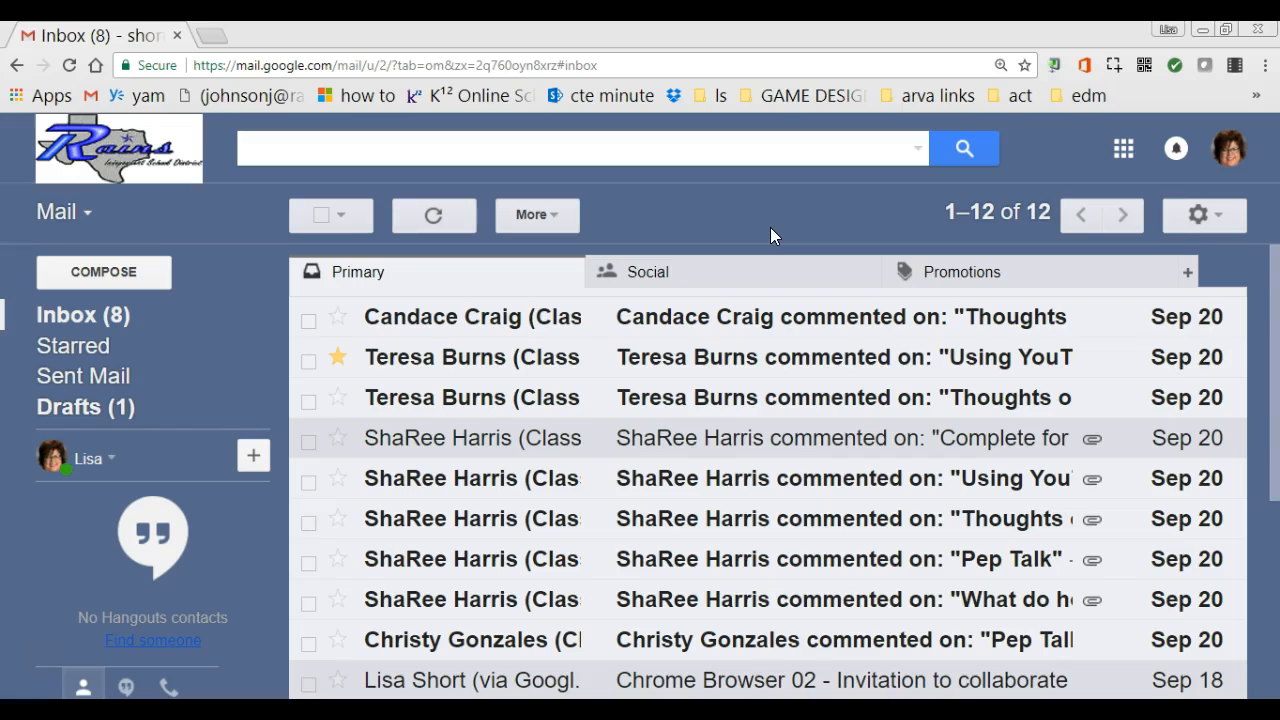
left_click(1215, 215)
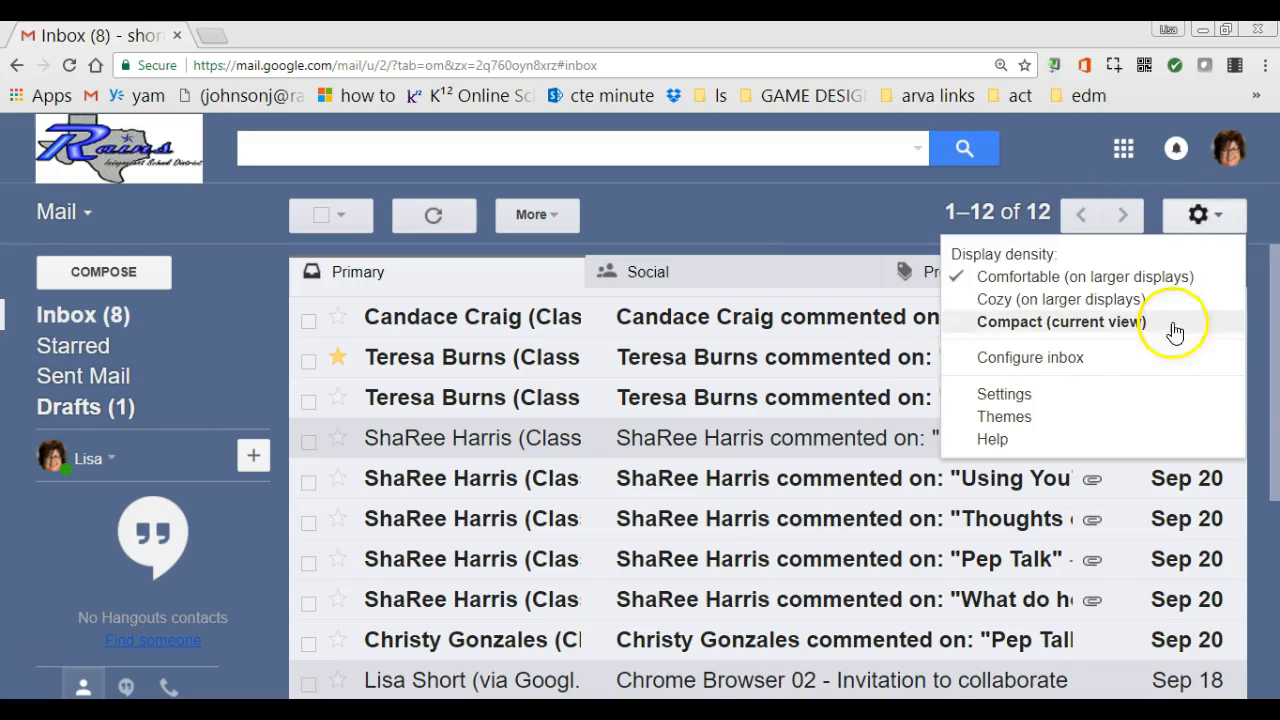
left_click(1049, 401)
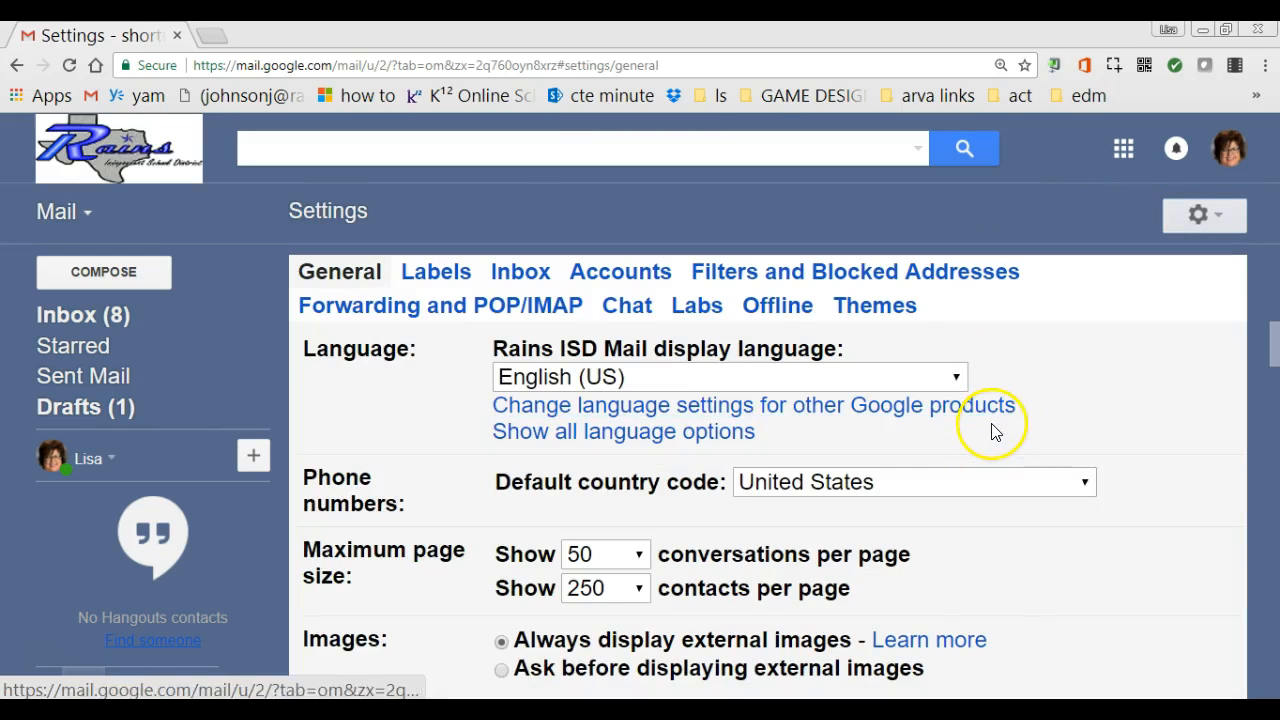